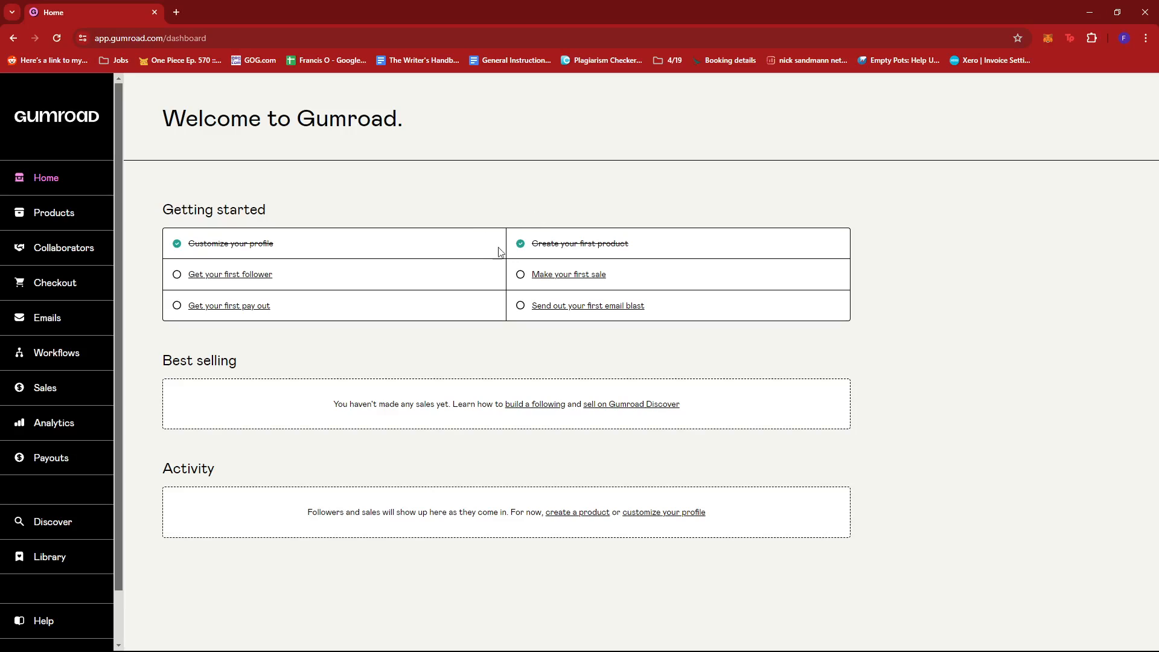
# Search the web for medibang in a new browser tab, and close that tab
pyautogui.click(176, 12)
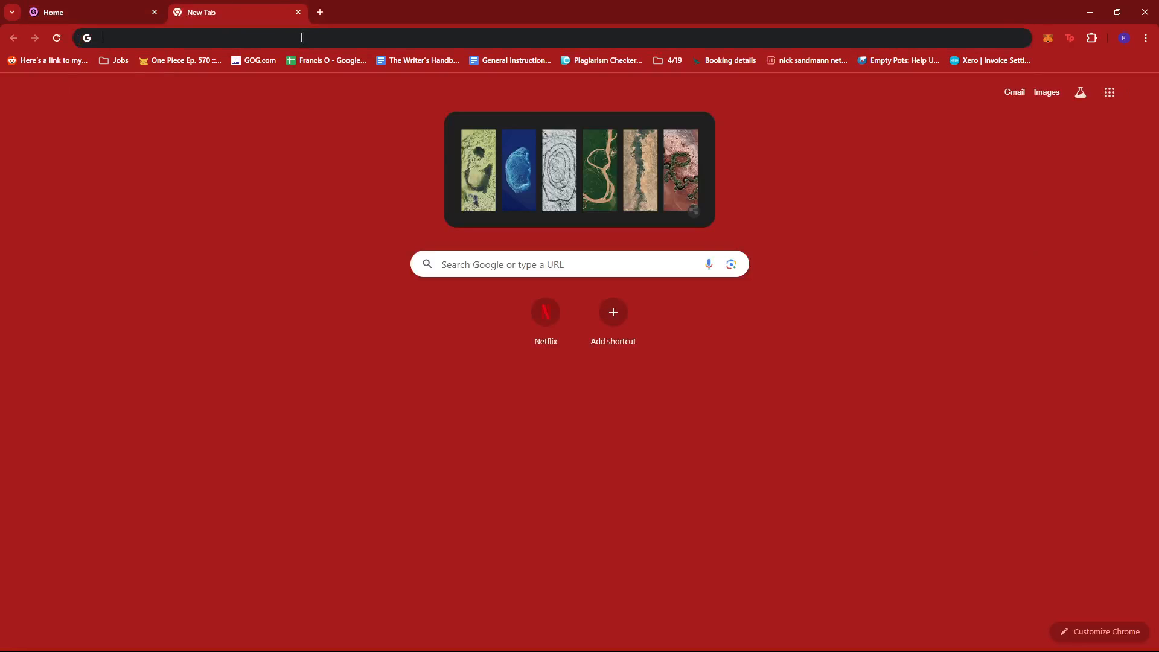
pyautogui.click(301, 37)
pyautogui.write('medibang')
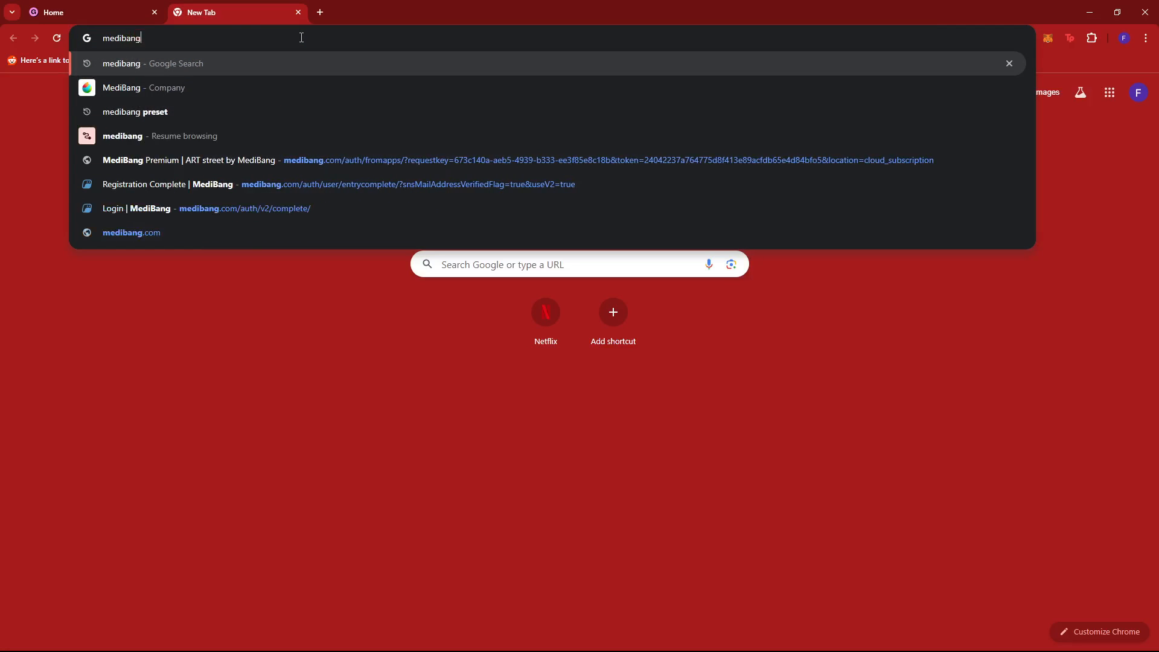
pyautogui.press('Return')
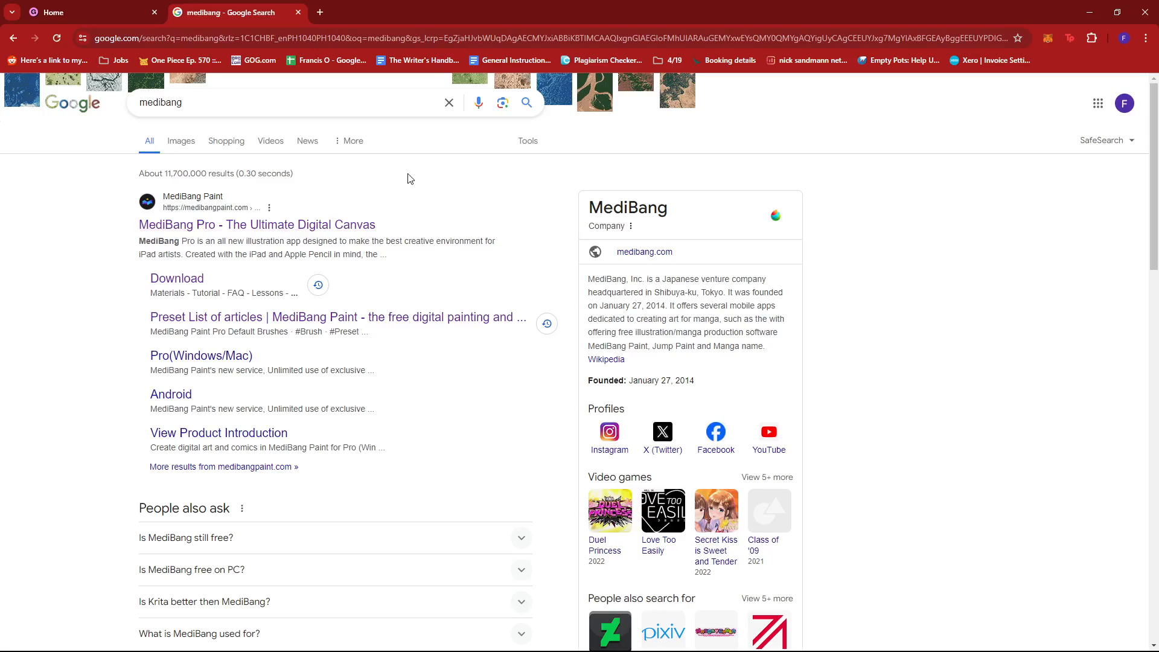
pyautogui.click(298, 13)
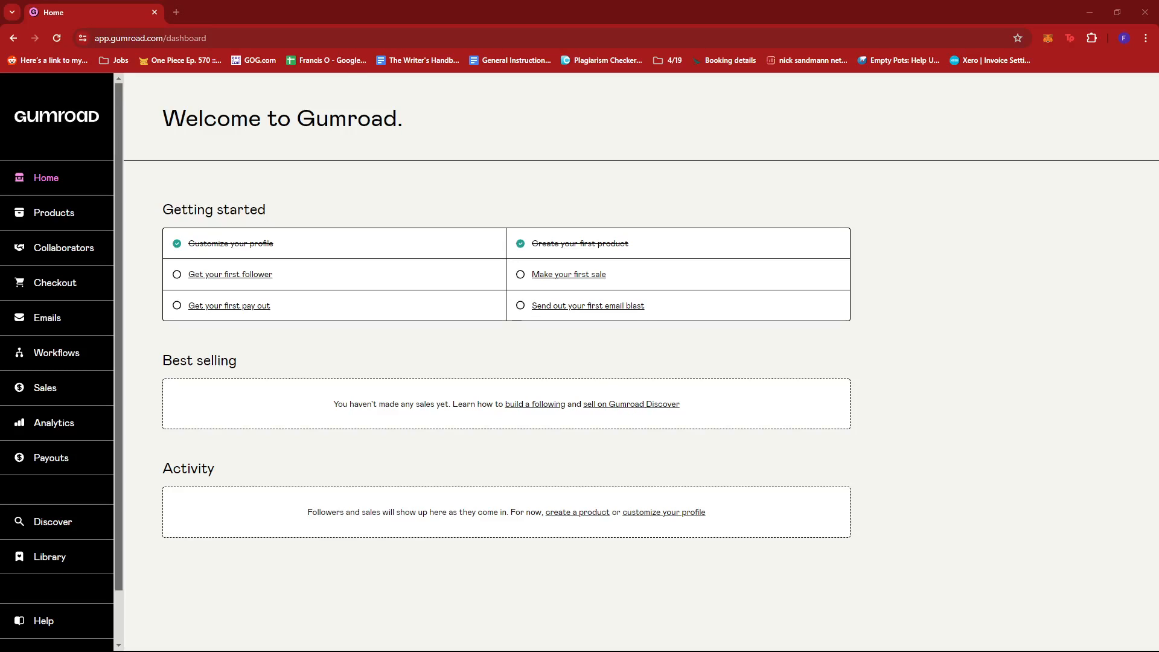
# Switch to MediBang Paint and bring the whole blank untitled canvas into view
pyautogui.hotkey('alt', 'Tab')
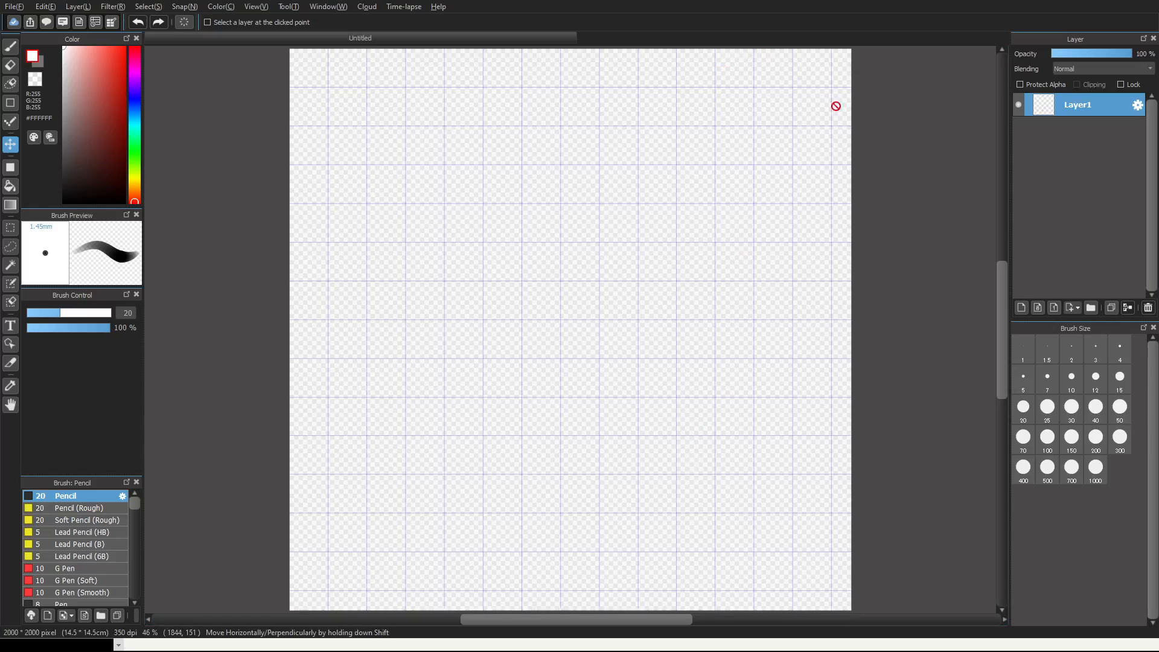
pyautogui.scroll(1, 845, 139)
pyautogui.scroll(-1, 861, 169)
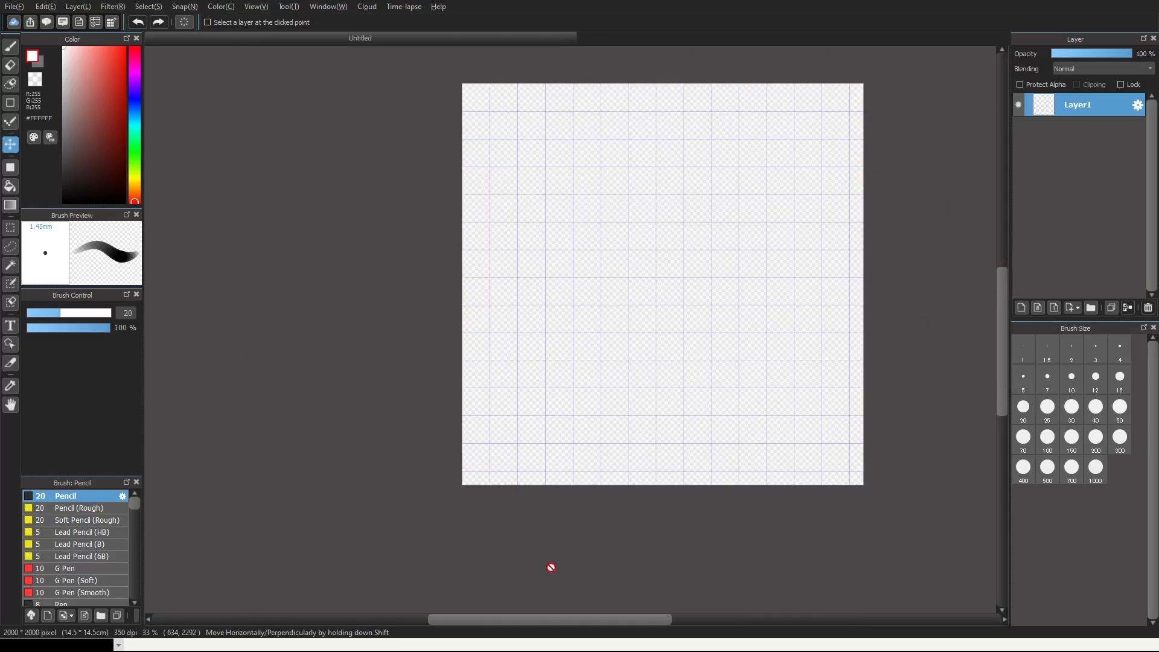
pyautogui.moveTo(566, 623); pyautogui.dragTo(586, 618)
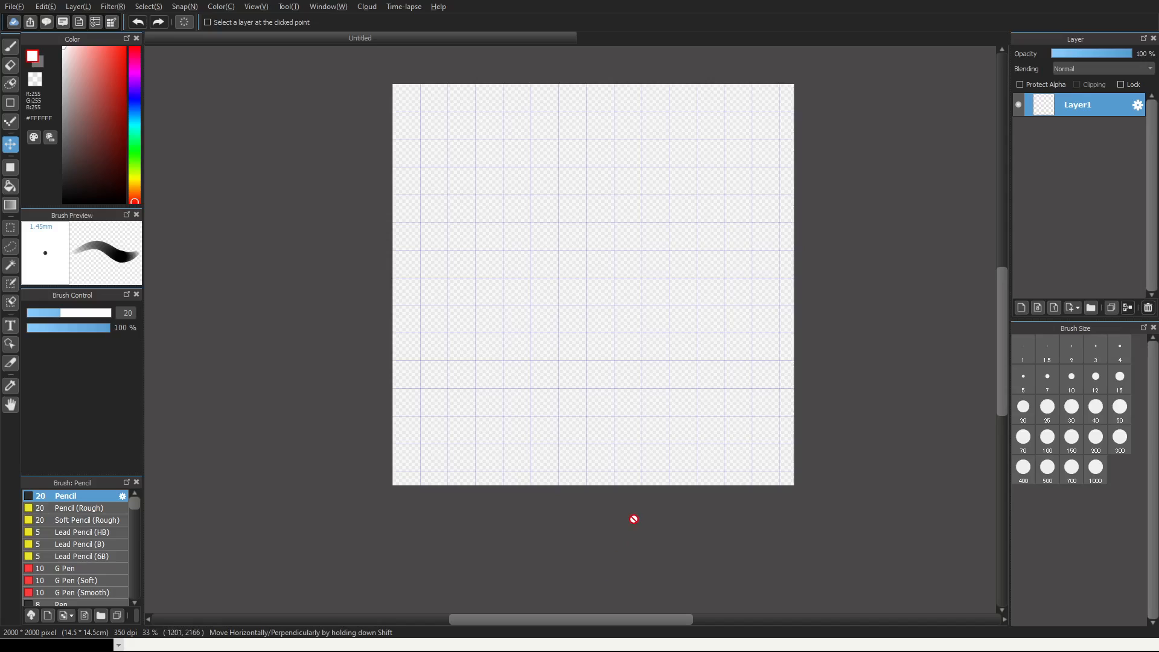
pyautogui.scroll(-1, 636, 516)
pyautogui.scroll(1, 807, 439)
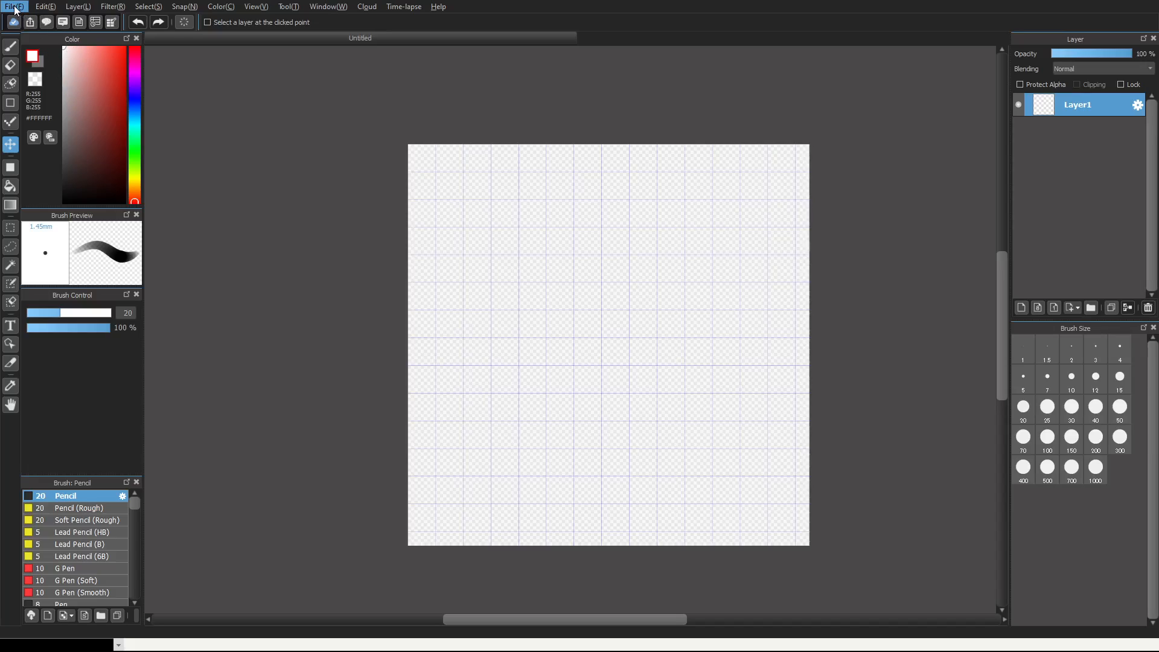
# Paste the copied rose frame as a new layer and move it to the canvas's upper middle
pyautogui.click(87, 121)
pyautogui.hotkey('ctrl', 'v')
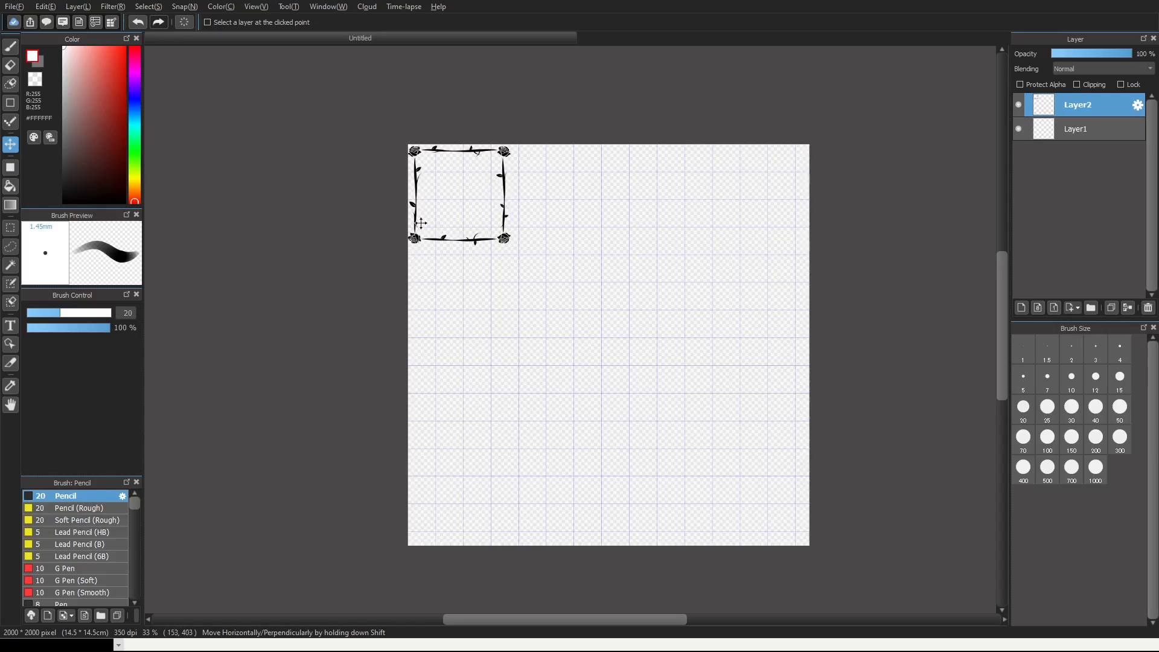
pyautogui.moveTo(504, 224); pyautogui.dragTo(666, 317)
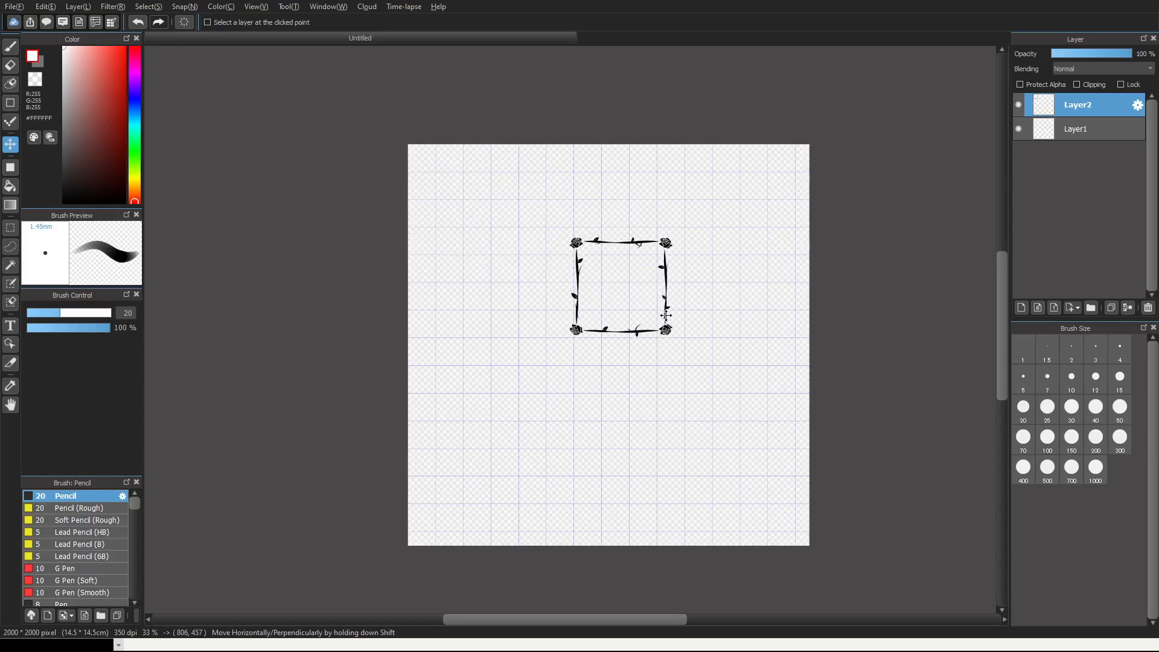
pyautogui.moveTo(576, 240); pyautogui.dragTo(552, 238)
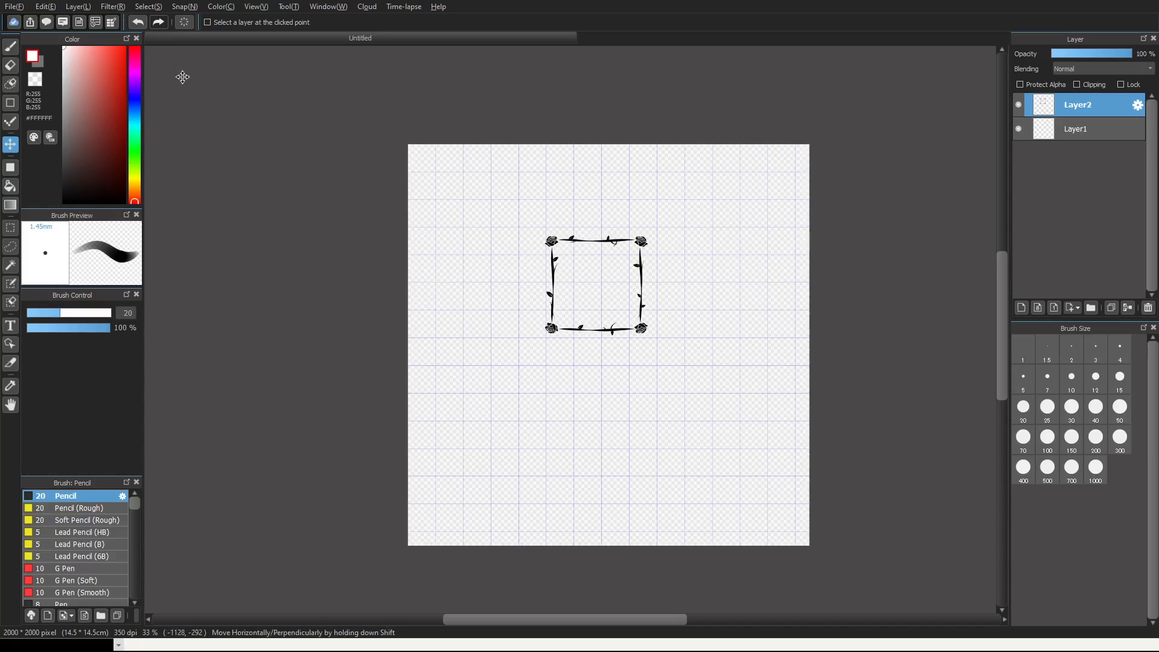
# Scale the rose frame up with Transform until it spans the canvas, and align it with the canvas edges
pyautogui.click(154, 7)
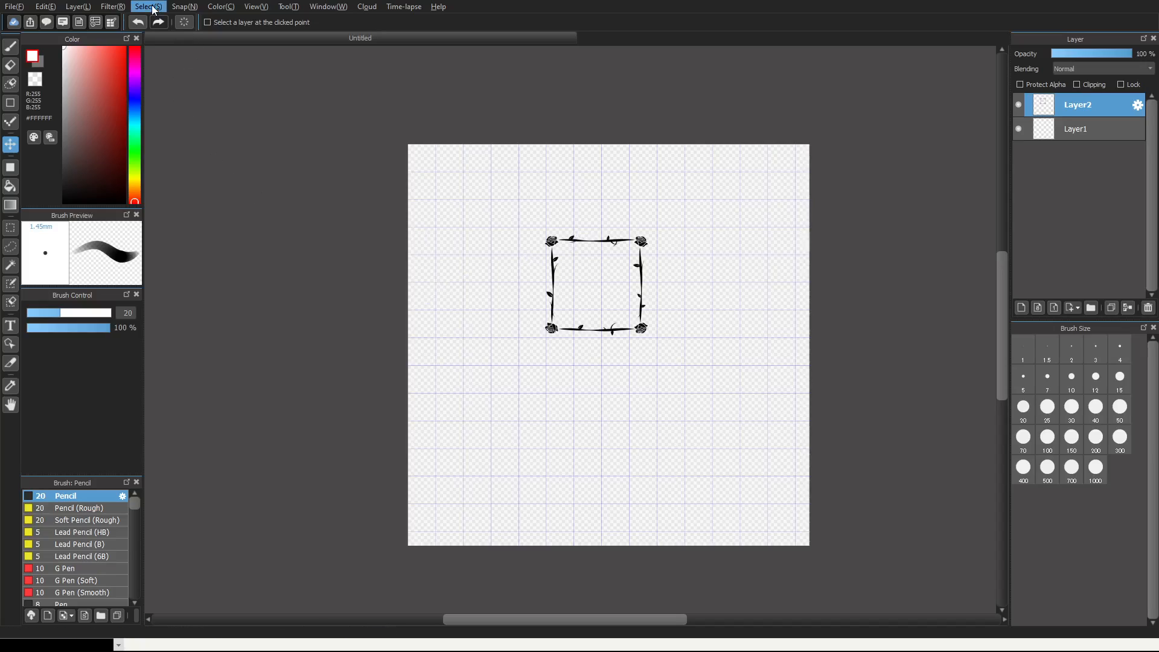
pyautogui.click(197, 153)
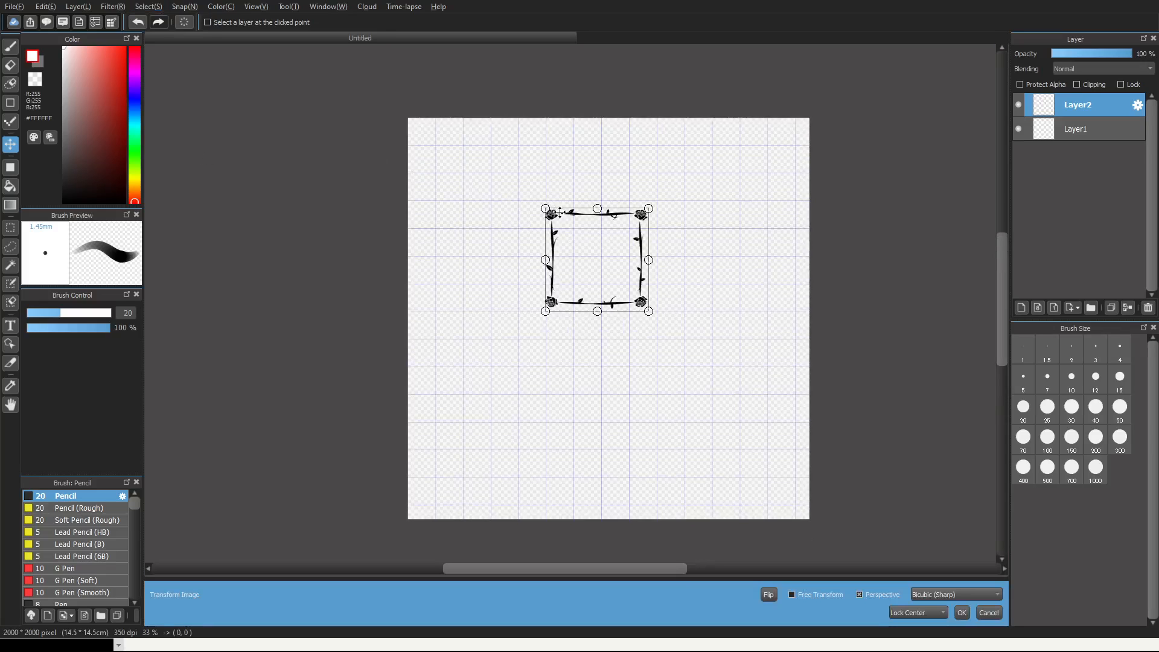
pyautogui.moveTo(546, 209); pyautogui.dragTo(474, 145)
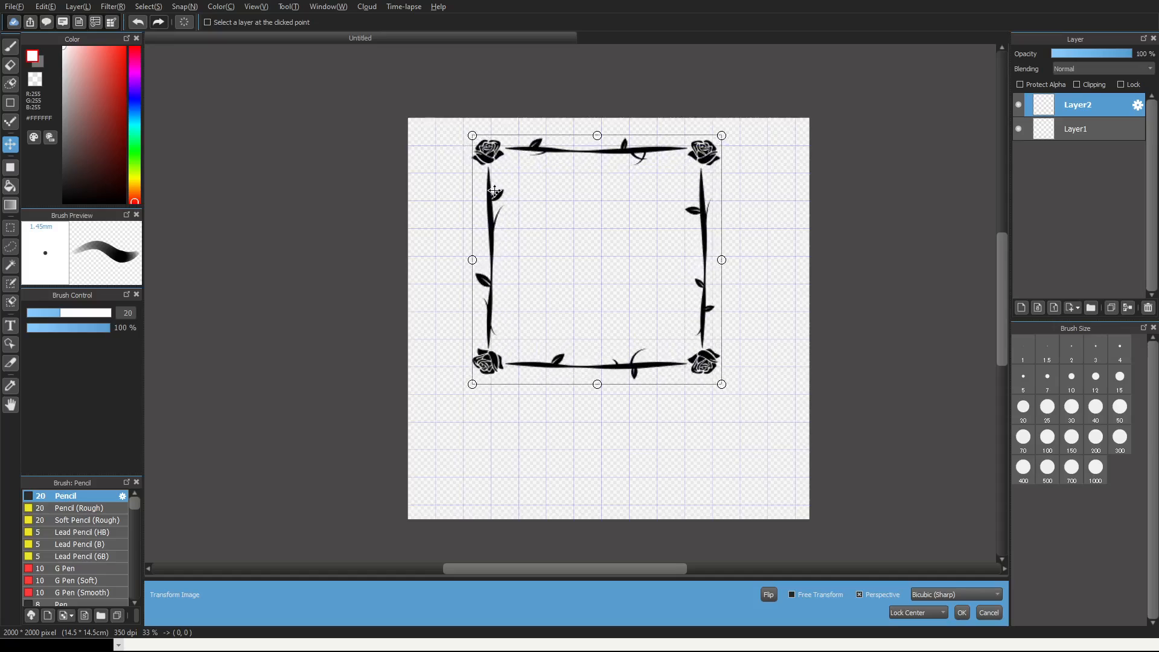
pyautogui.moveTo(493, 200); pyautogui.dragTo(507, 247)
pyautogui.moveTo(483, 189)
pyautogui.mouseDown()
pyautogui.moveTo(414, 121)
pyautogui.moveTo(433, 160)
pyautogui.moveTo(411, 124)
pyautogui.moveTo(432, 141)
pyautogui.mouseUp()
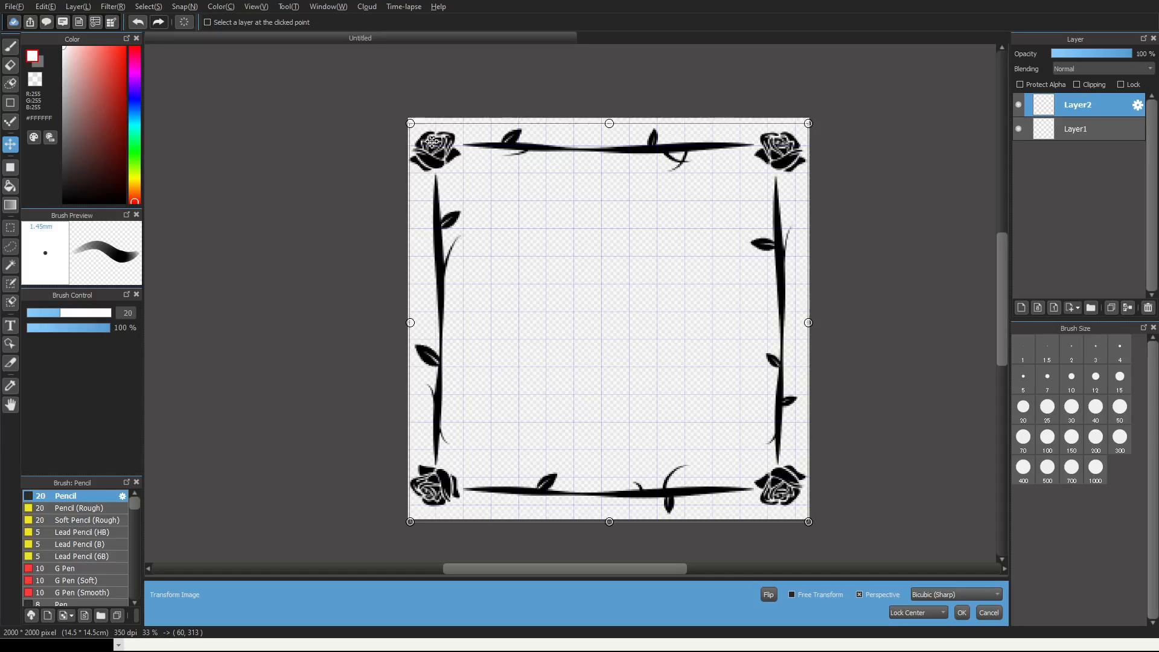
pyautogui.moveTo(432, 142); pyautogui.dragTo(433, 146)
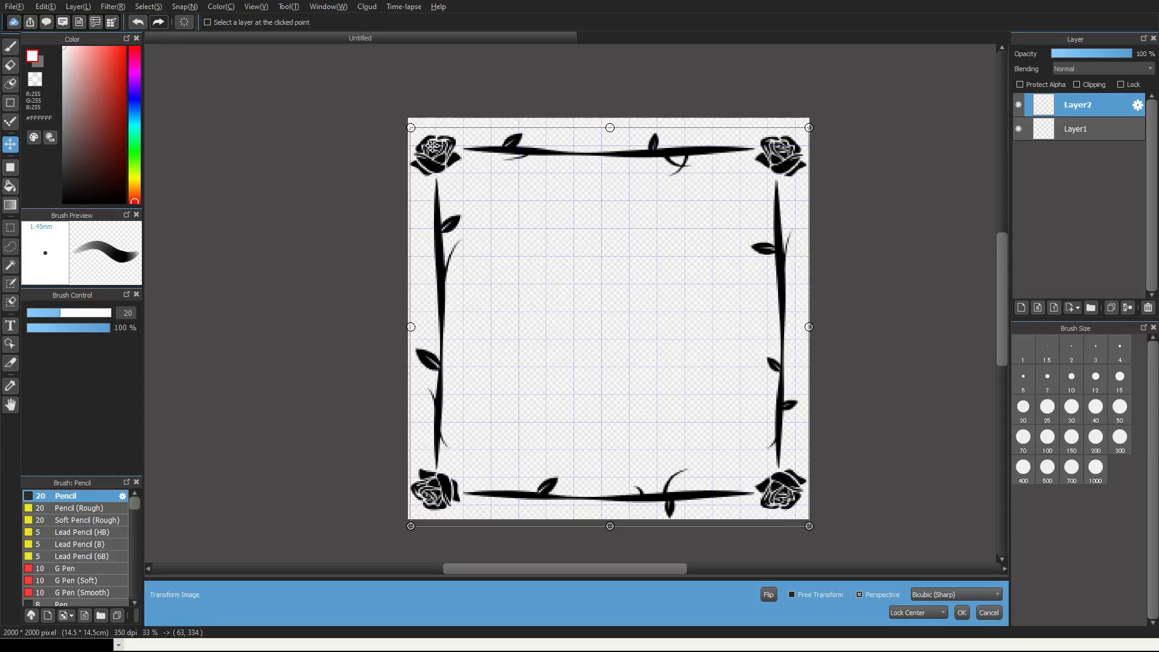
pyautogui.moveTo(433, 145); pyautogui.dragTo(433, 145)
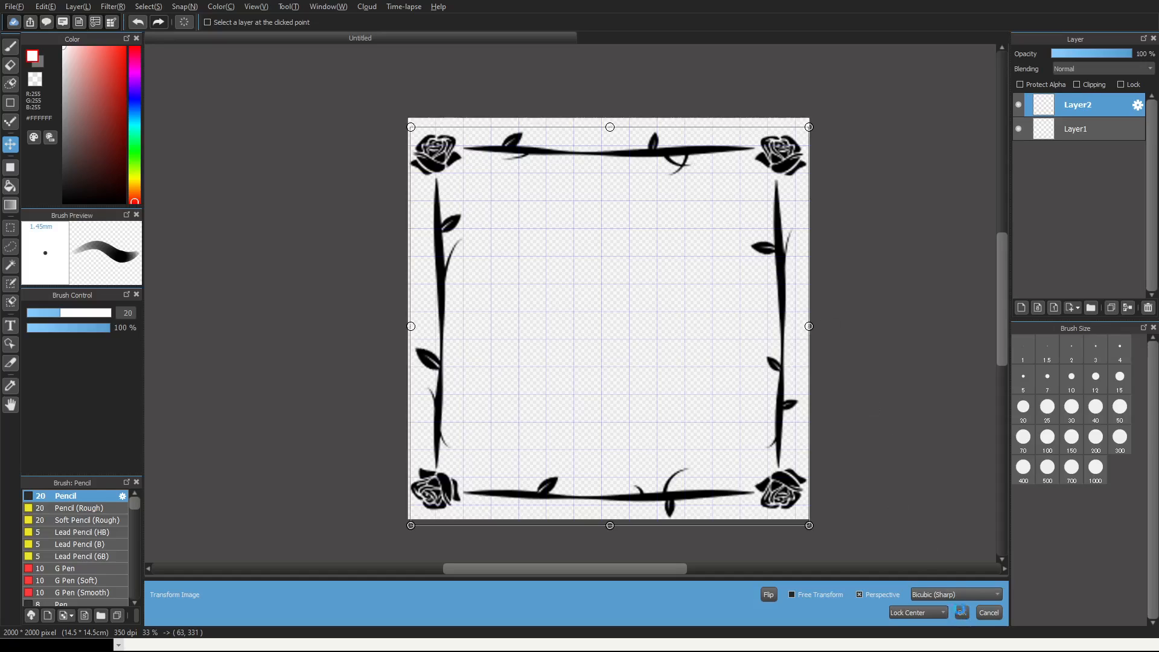
pyautogui.click(962, 612)
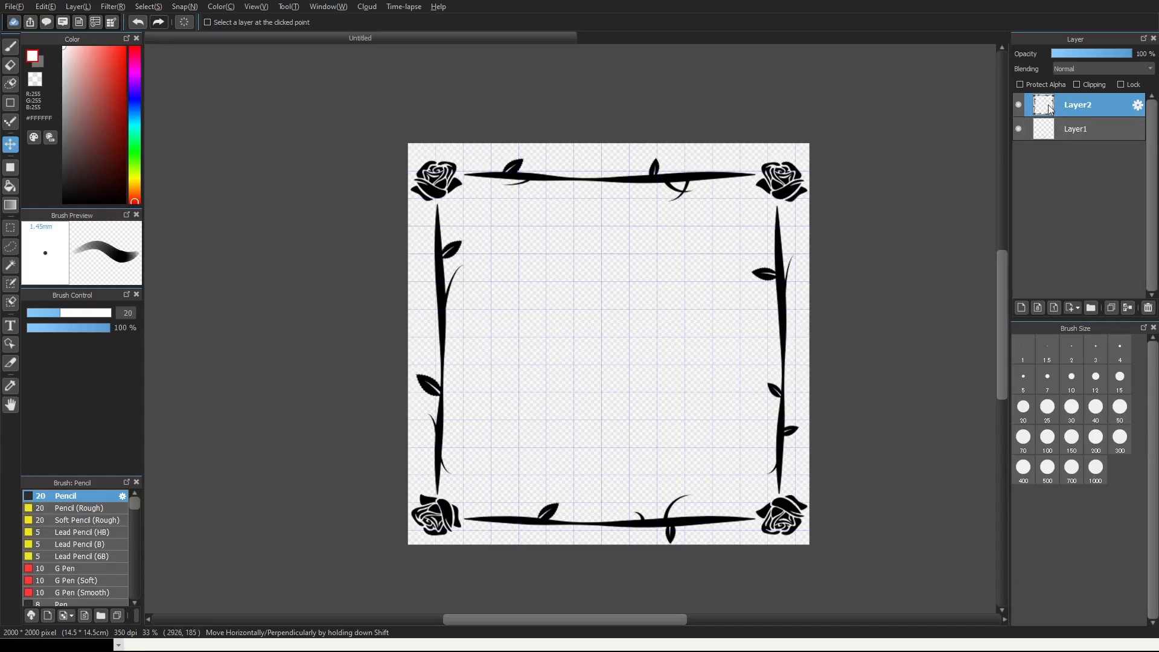
# Rename the rose frame's layer as Flower Frame
pyautogui.click(1072, 127)
pyautogui.click(1072, 105)
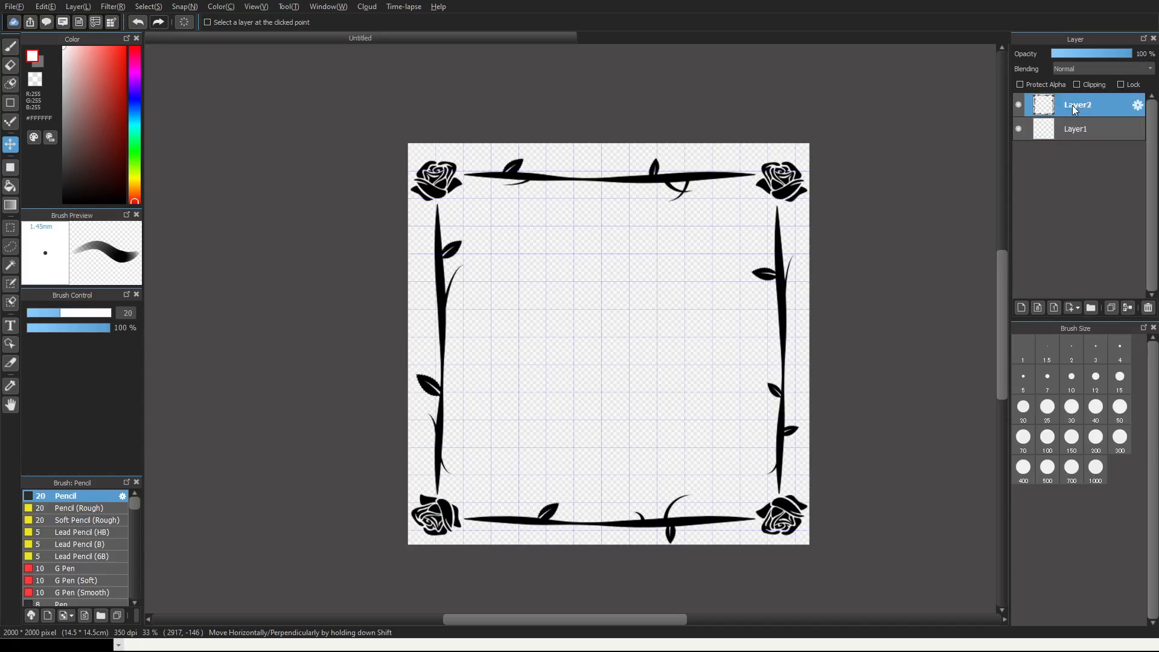
pyautogui.click(1067, 131)
pyautogui.click(1065, 108)
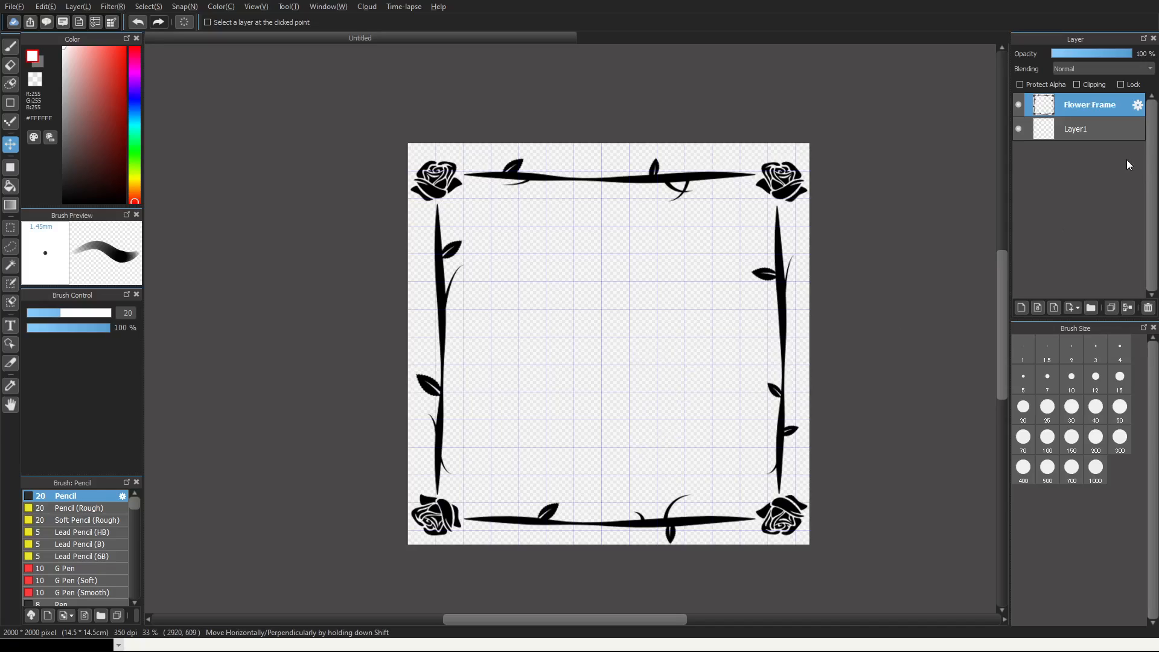
# Fill Layer1 beneath the flower frame with white (#FFFFFF) using the Bucket tool
pyautogui.click(1096, 125)
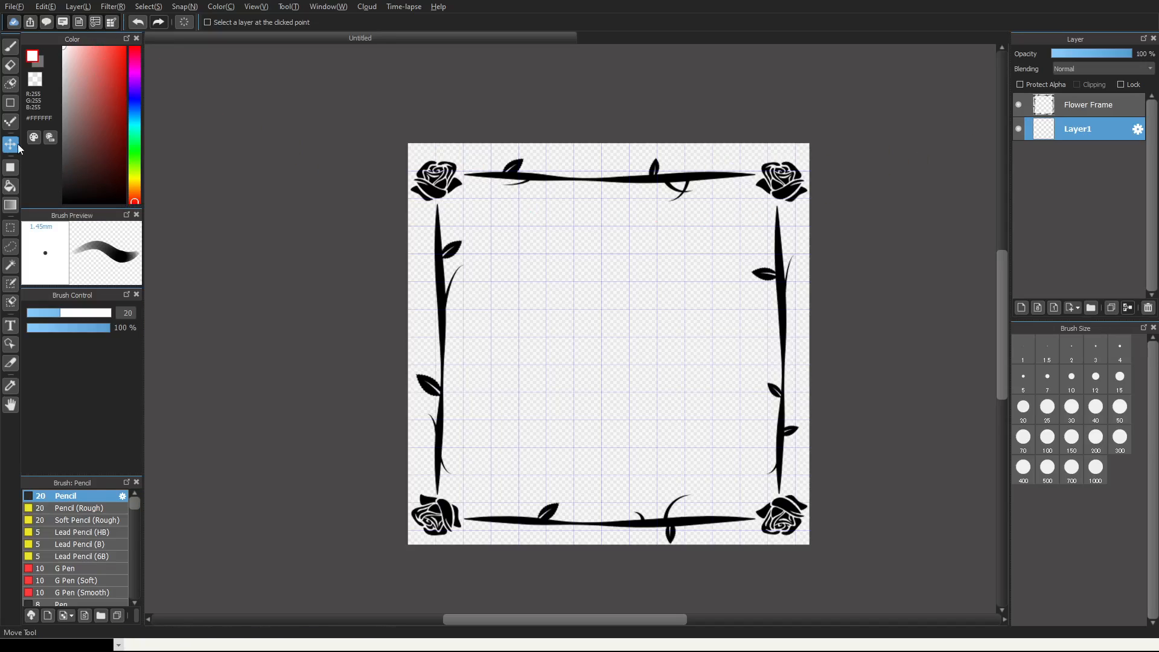
pyautogui.click(10, 188)
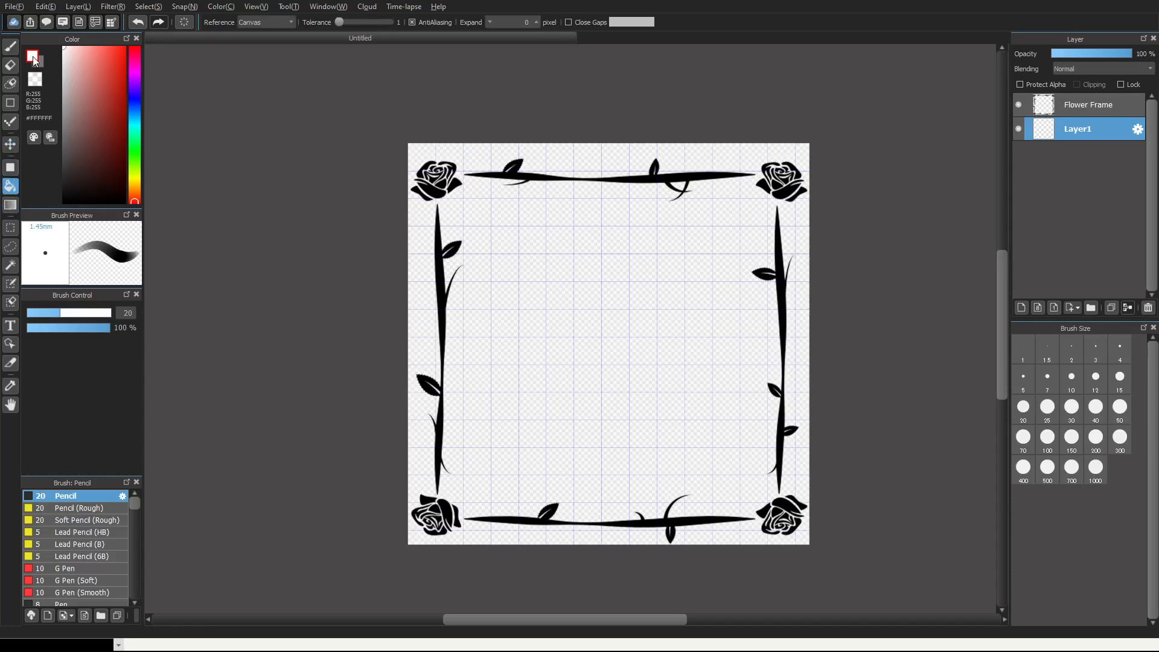
pyautogui.click(590, 228)
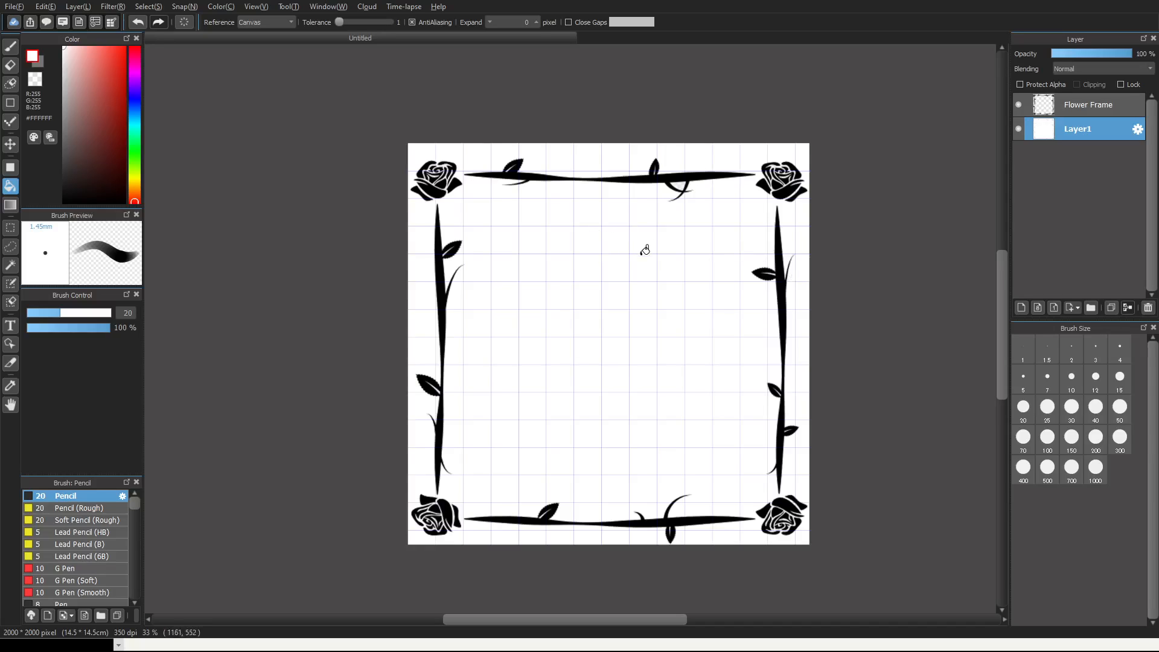
pyautogui.hotkey('ctrl', 'z')
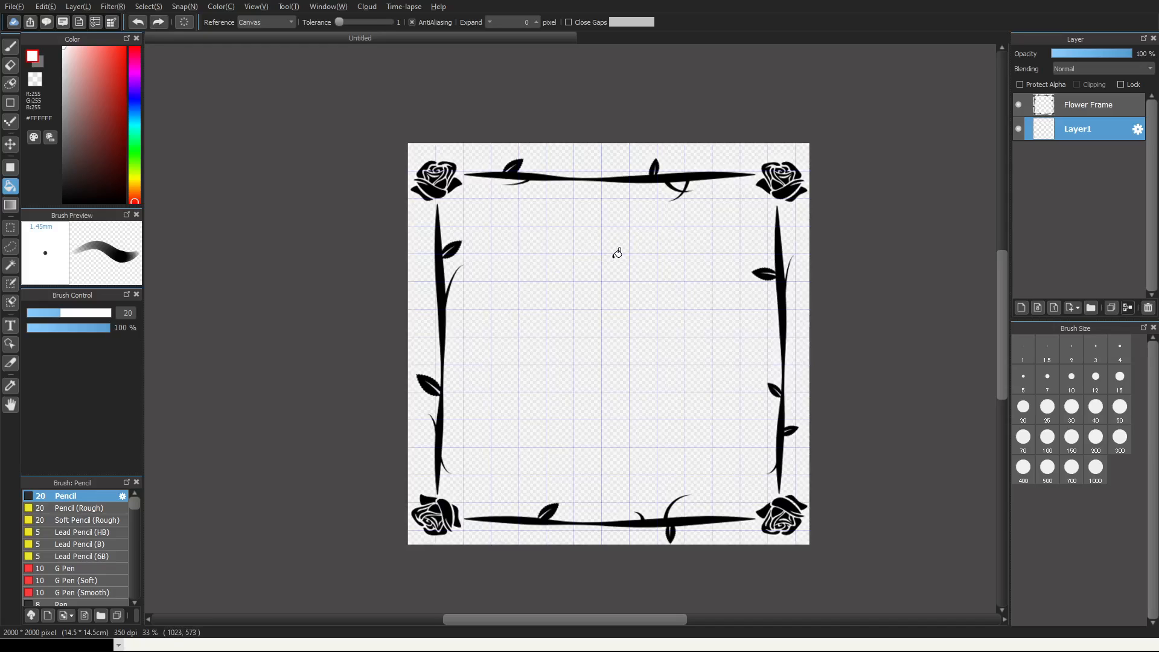
pyautogui.click(554, 208)
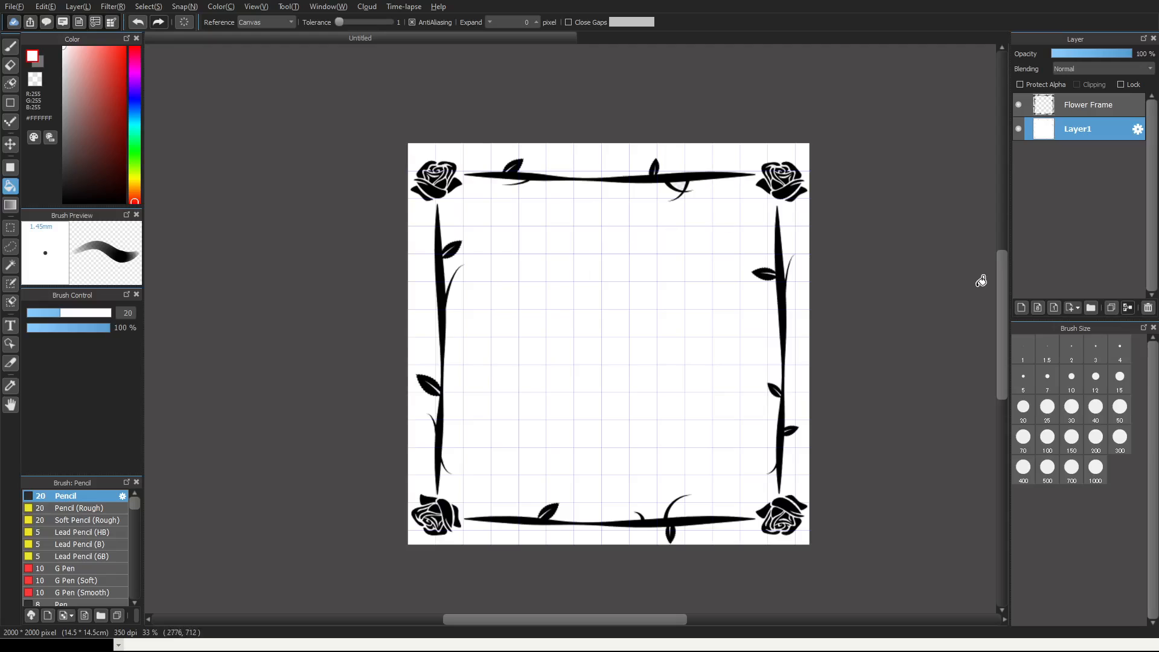
# Erase a rectangle of about 1710 by 1720 pixels between the corner roses from Layer1's white fill, and clear the selection
pyautogui.moveTo(1002, 285); pyautogui.dragTo(1003, 301)
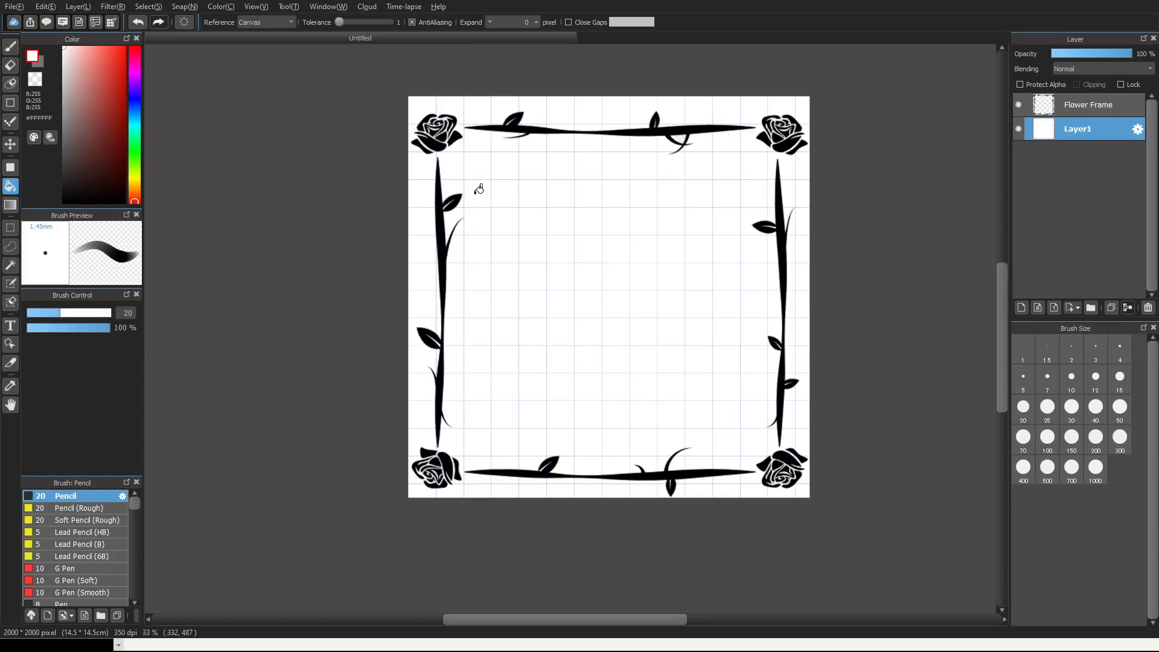
pyautogui.click(11, 233)
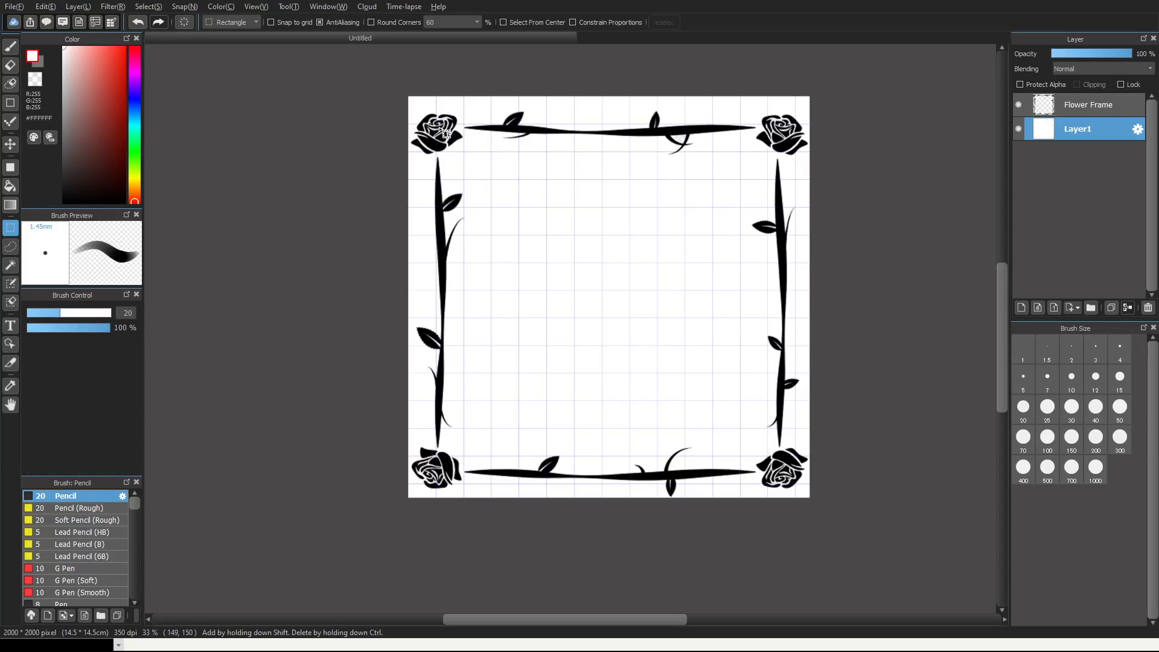
pyautogui.moveTo(437, 126); pyautogui.dragTo(788, 478)
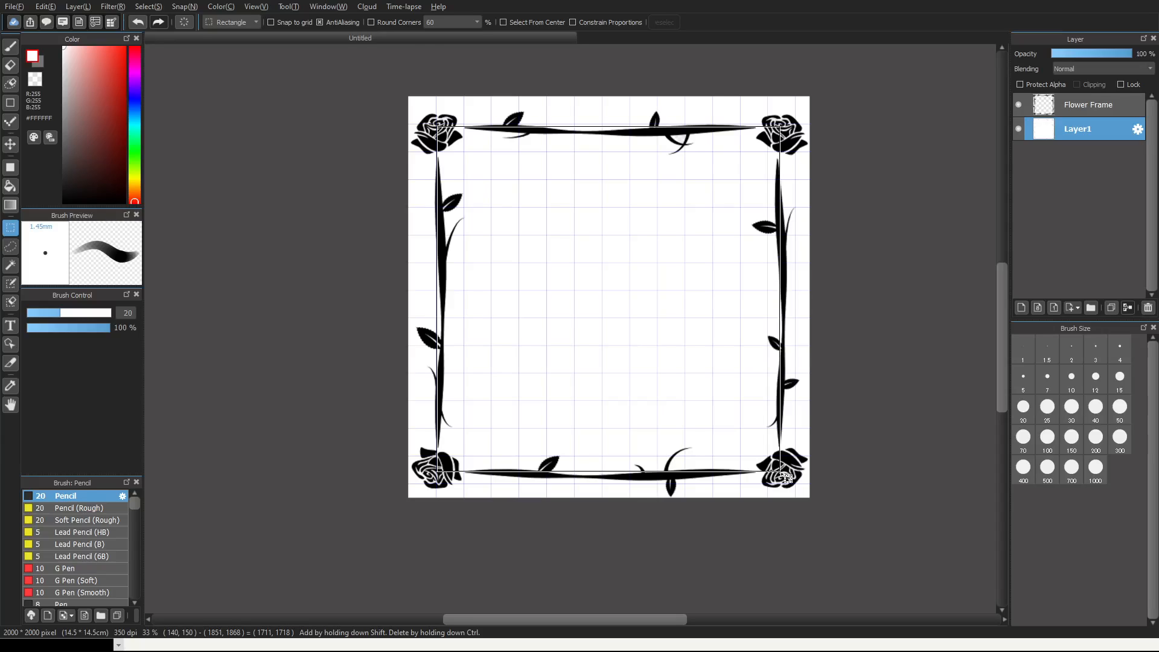
pyautogui.moveTo(788, 478); pyautogui.dragTo(788, 480)
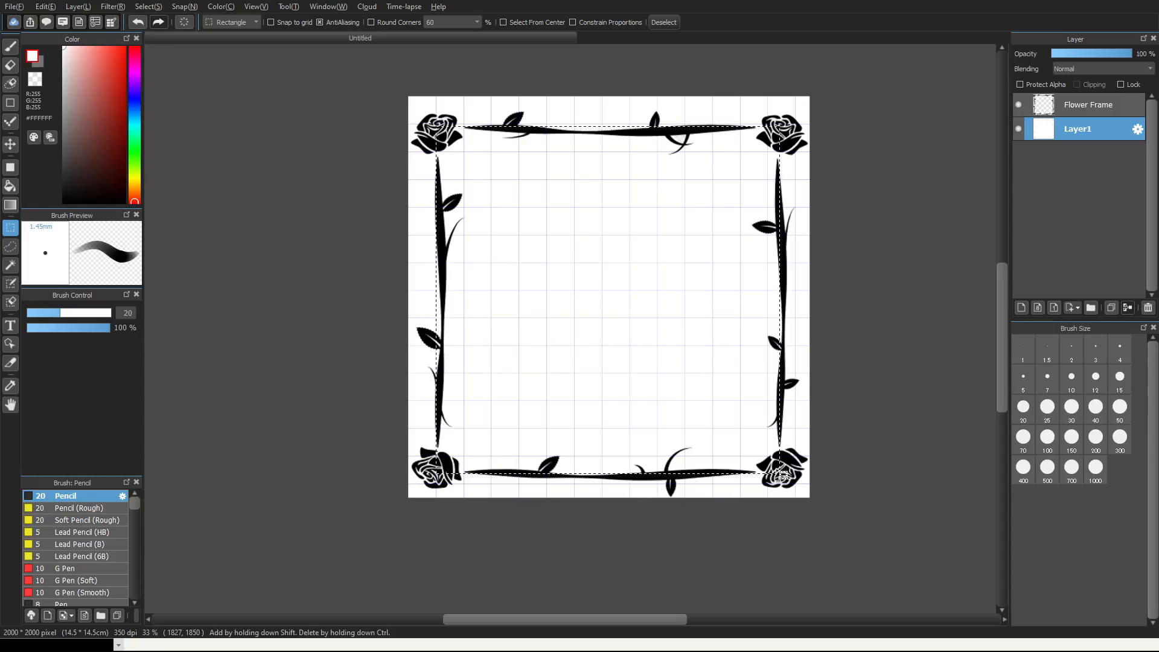
pyautogui.press('Delete')
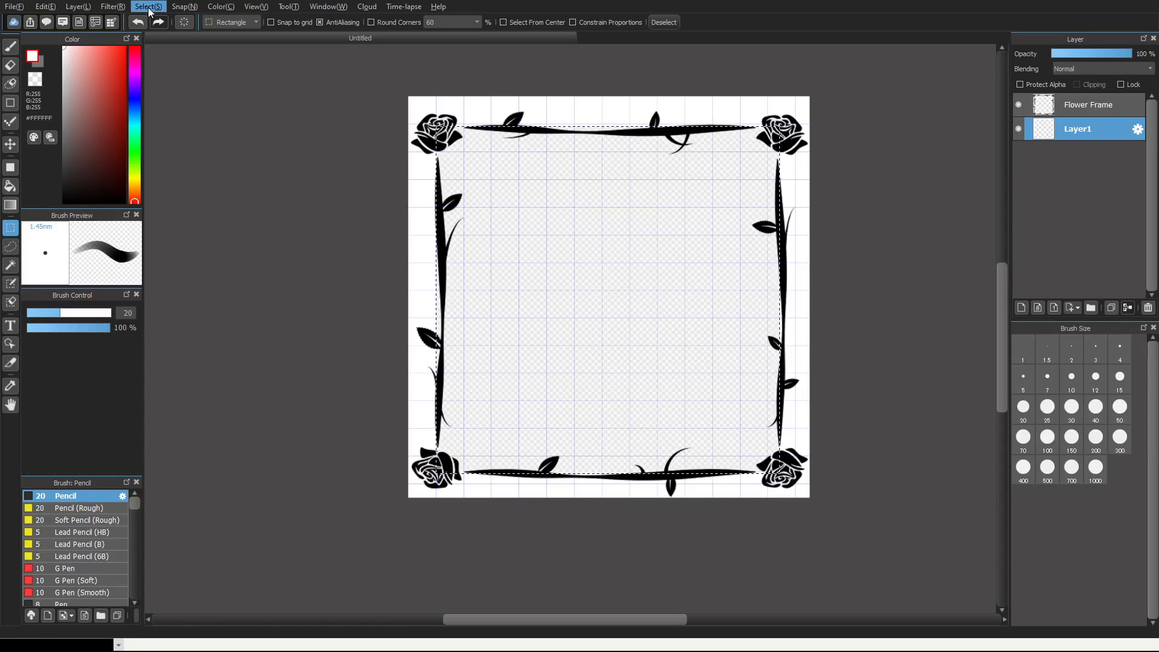
pyautogui.hotkey('ctrl', 'd')
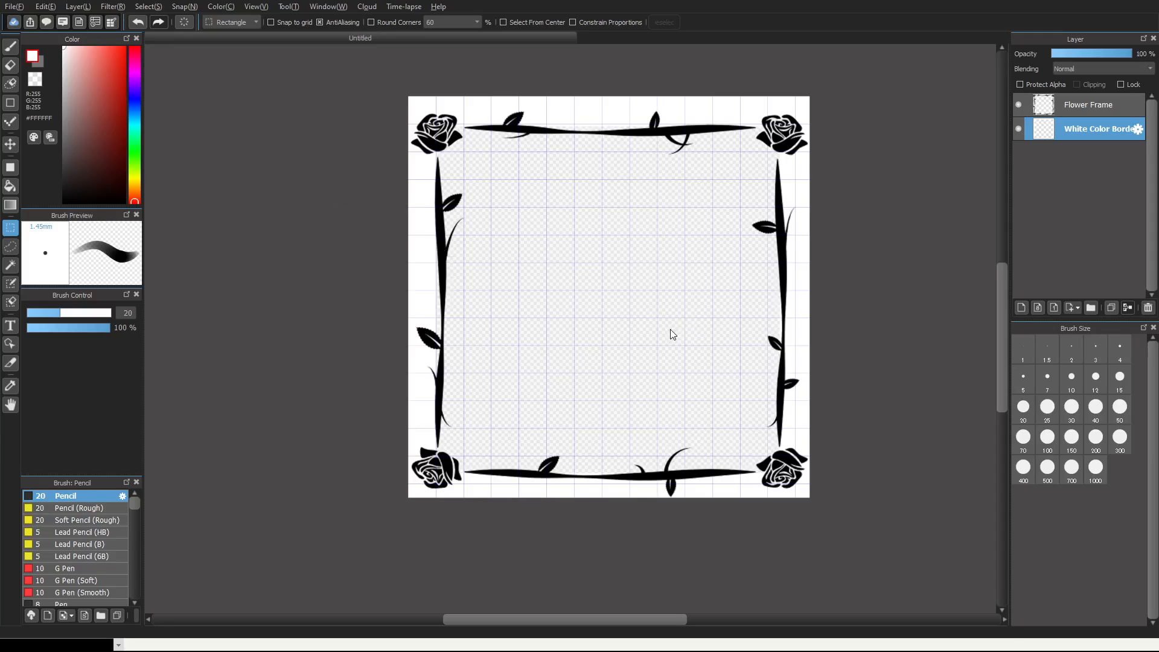
# Paste the scroll ornament as a new layer and move it to the lower middle inside the frame
pyautogui.hotkey('ctrl', 'v')
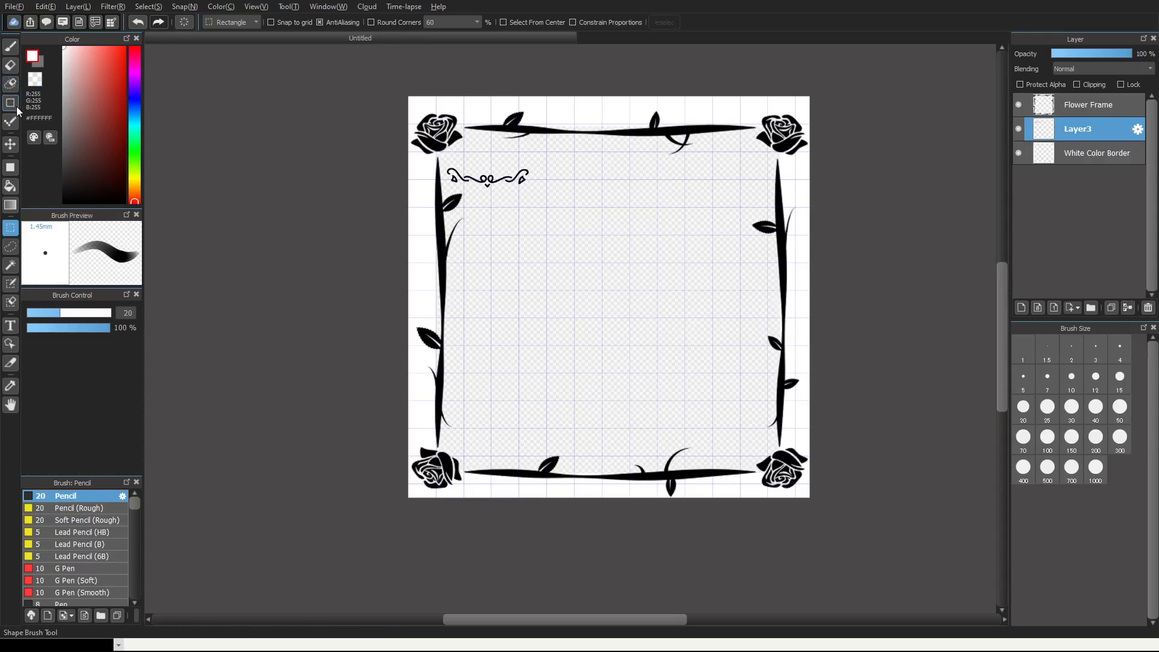
pyautogui.click(11, 144)
pyautogui.moveTo(496, 170); pyautogui.dragTo(607, 426)
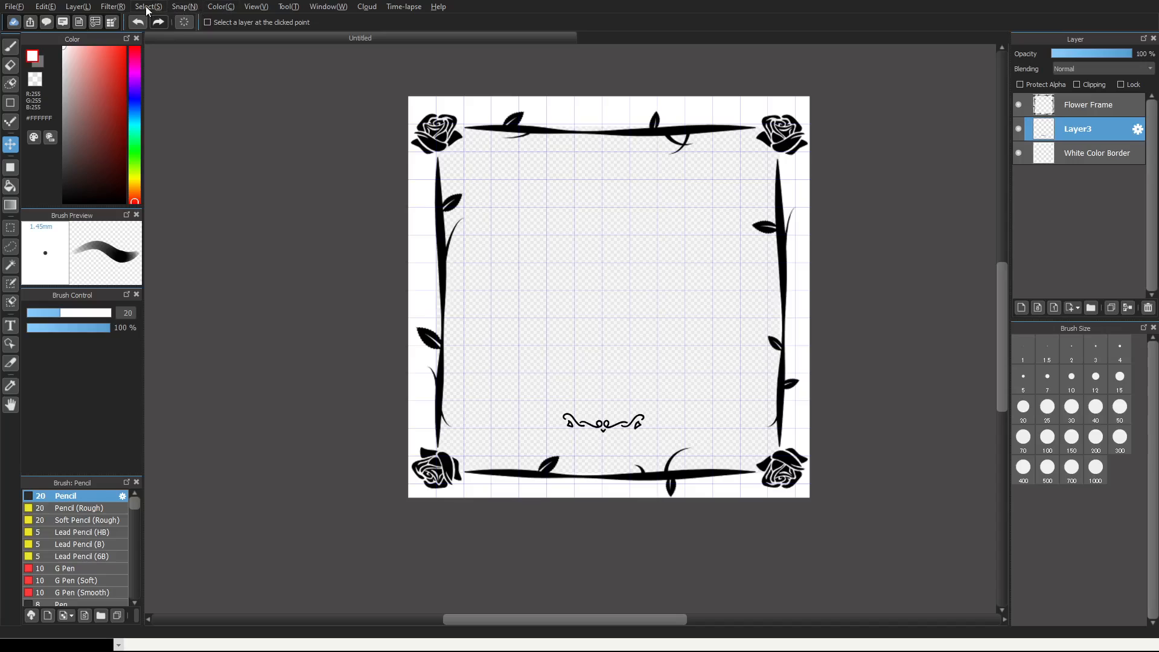
# Enlarge the scroll ornament to span most of the frame's lower width, centre it, and rename its layer as Bottom Element
pyautogui.hotkey('ctrl', 't')
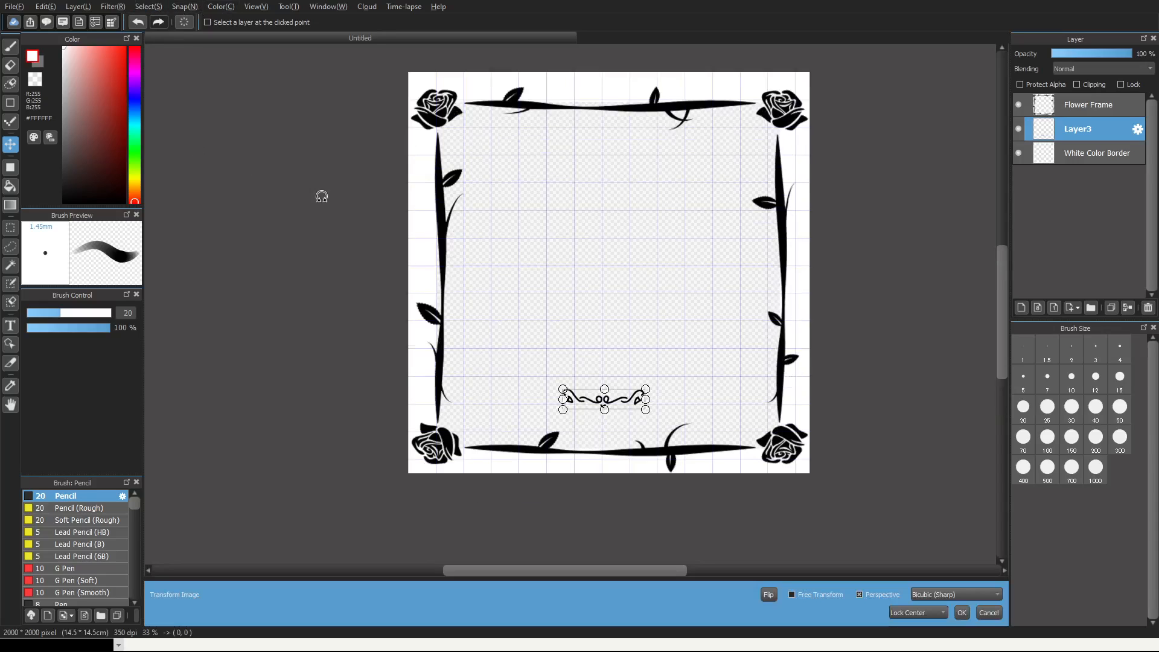
pyautogui.moveTo(563, 389); pyautogui.dragTo(503, 366)
pyautogui.moveTo(611, 405); pyautogui.dragTo(615, 416)
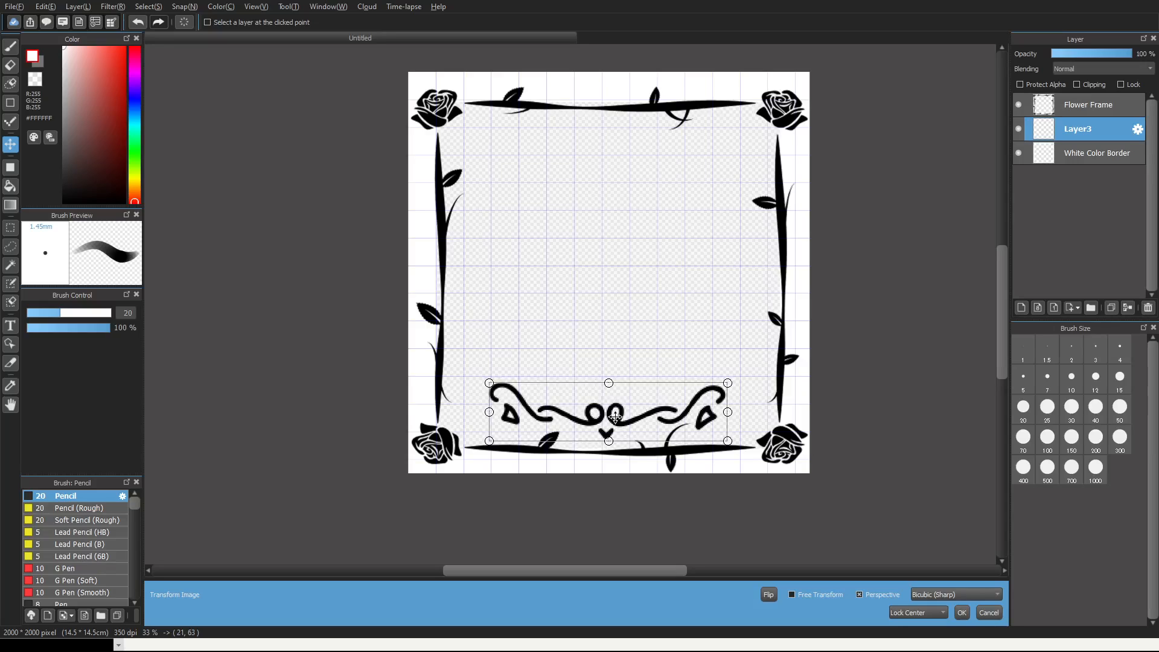
pyautogui.moveTo(615, 416); pyautogui.dragTo(616, 417)
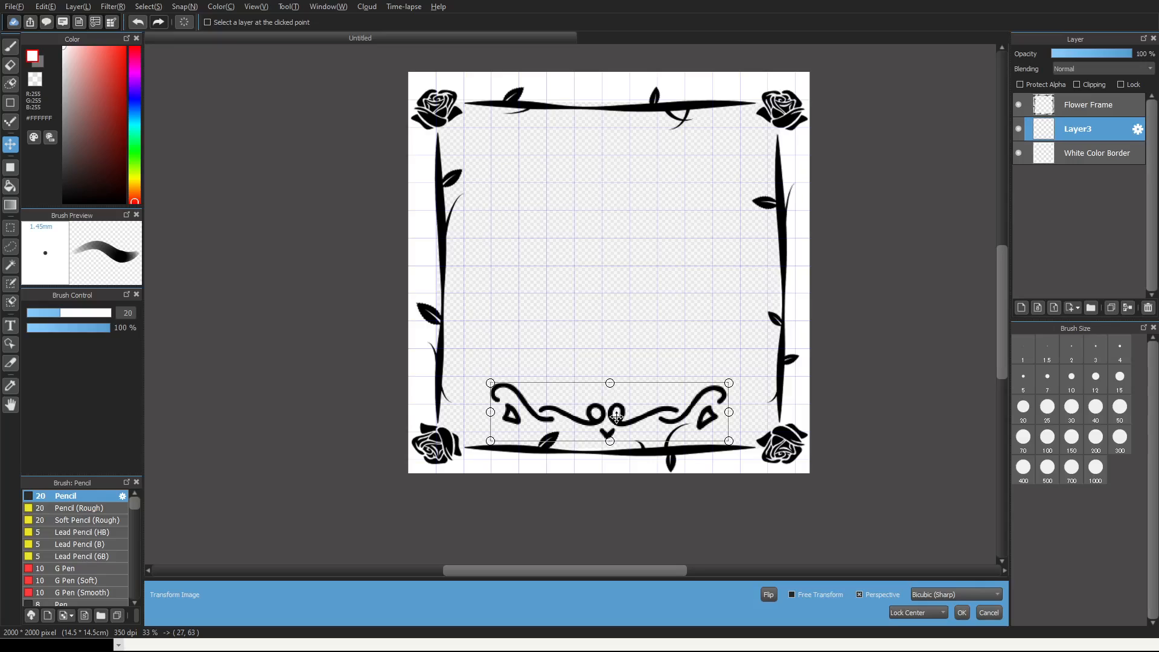
pyautogui.click(962, 612)
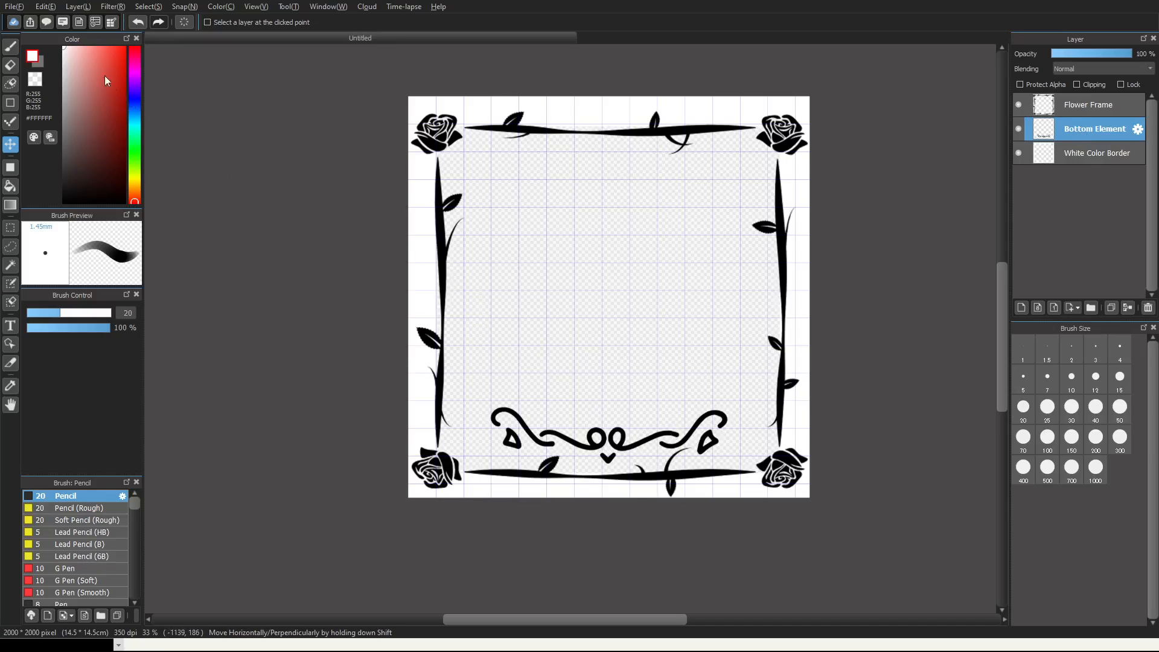
# Paste the star flourish ornament as a new layer and move it to the upper middle inside the frame
pyautogui.click(14, 7)
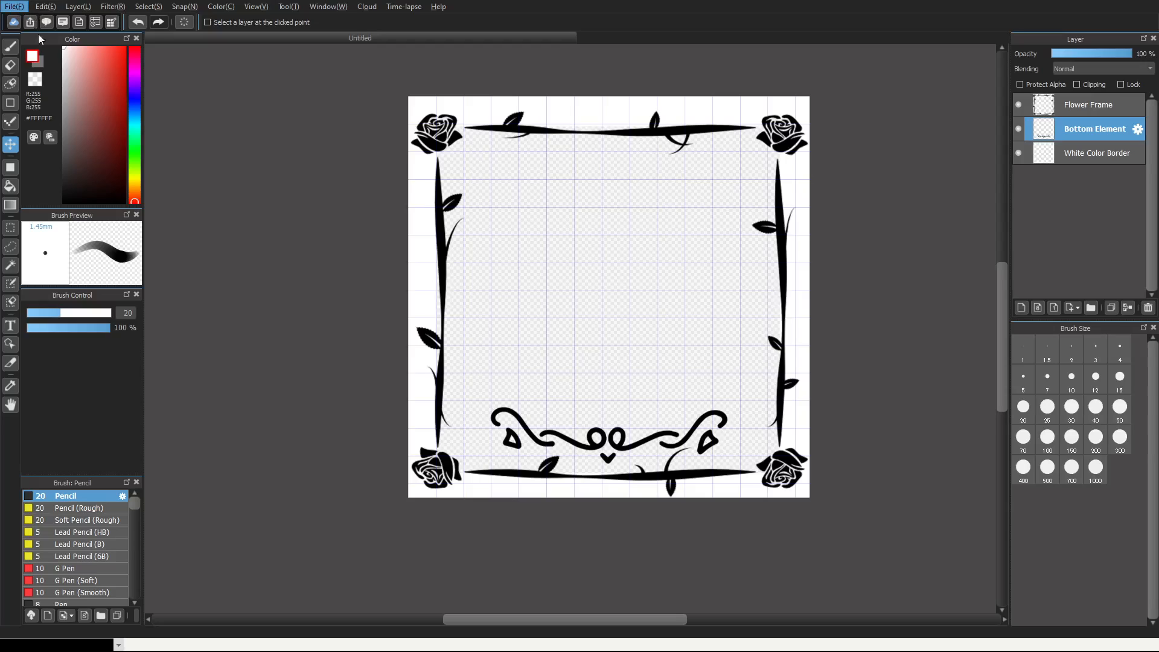
pyautogui.click(72, 122)
pyautogui.hotkey('ctrl', 'v')
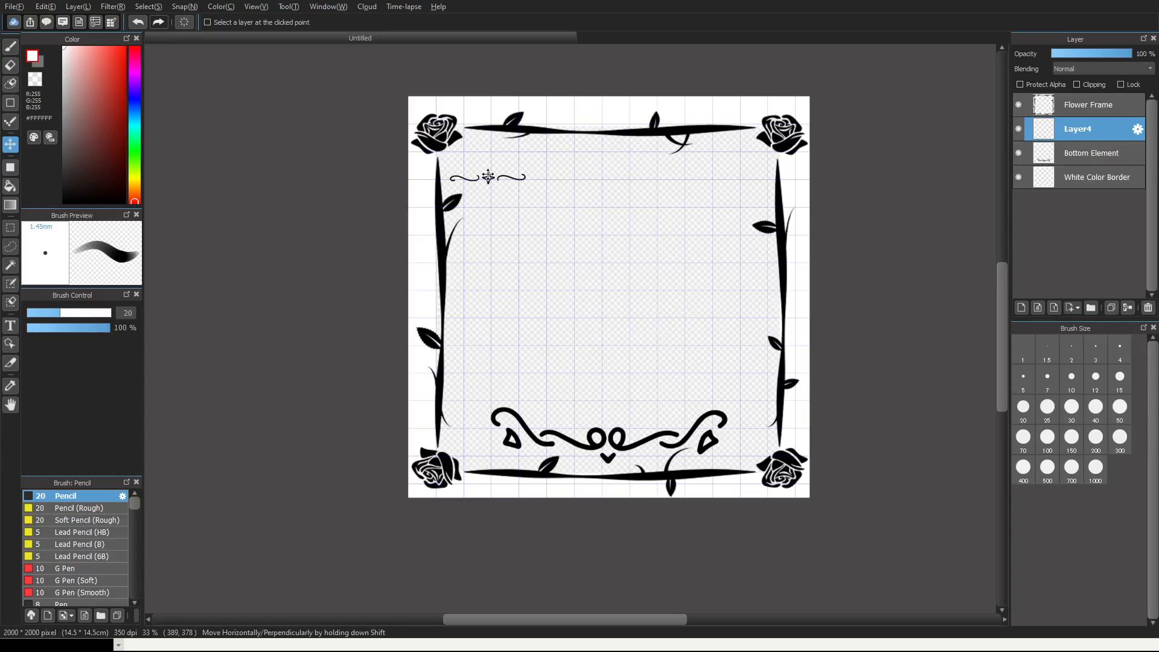
pyautogui.moveTo(492, 177); pyautogui.dragTo(607, 167)
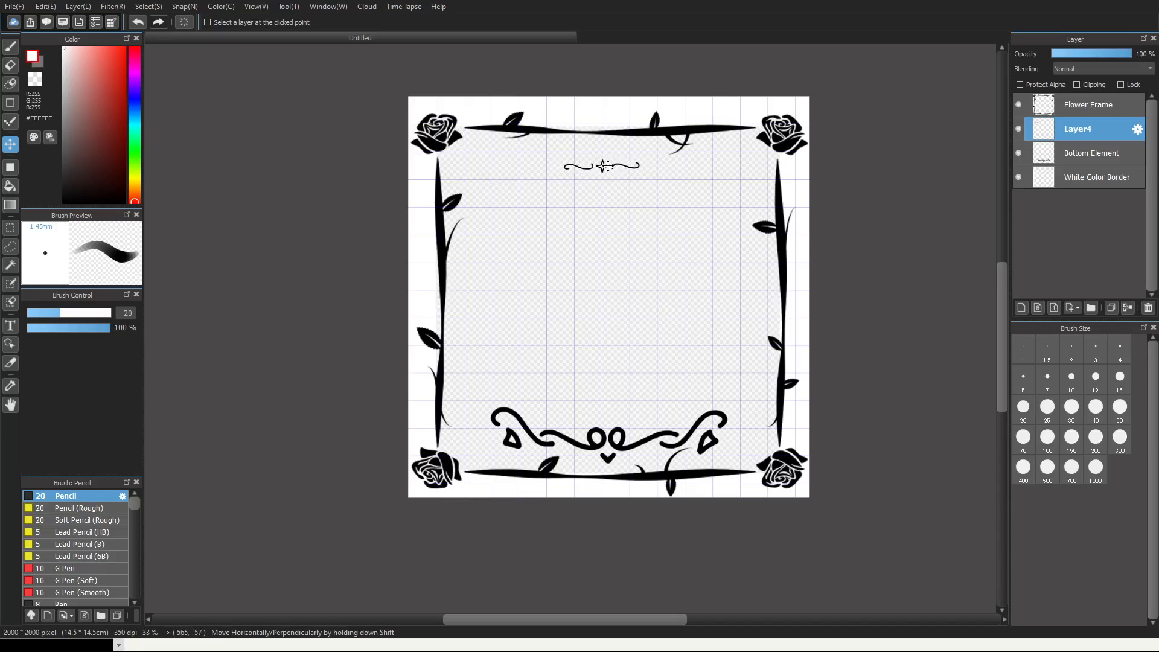
pyautogui.moveTo(604, 204); pyautogui.dragTo(610, 171)
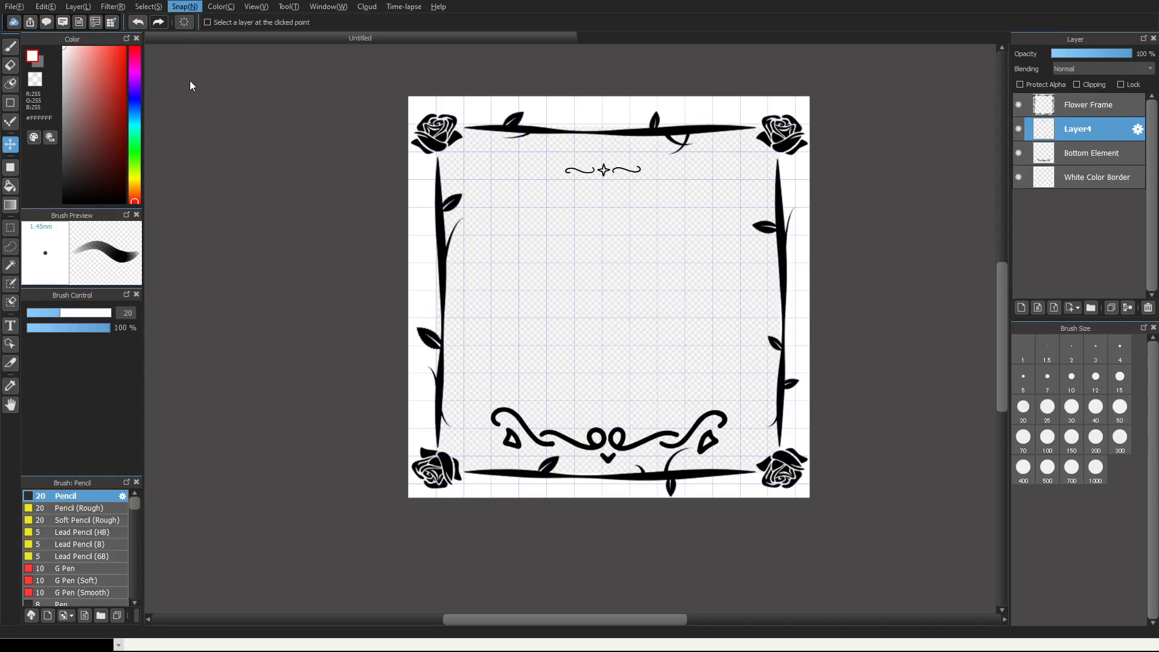
# Enlarge the star flourish to span most of the frame's upper width and shift it slightly up beneath the vine
pyautogui.hotkey('ctrl', 't')
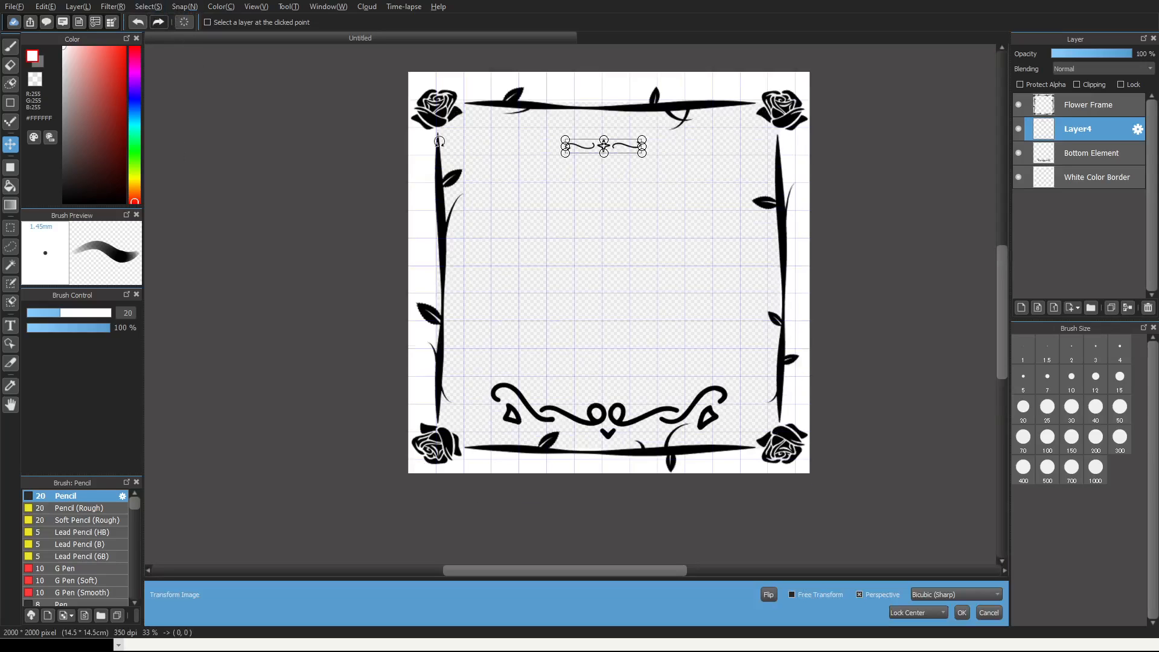
pyautogui.moveTo(564, 138); pyautogui.dragTo(524, 119)
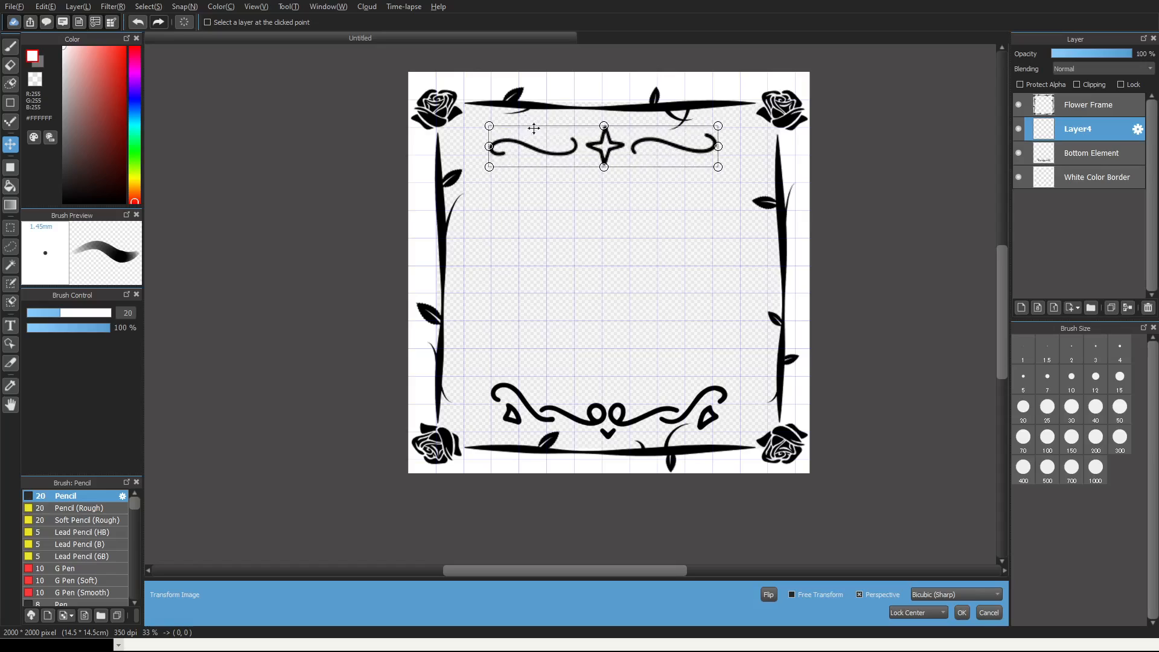
pyautogui.moveTo(602, 142); pyautogui.dragTo(601, 136)
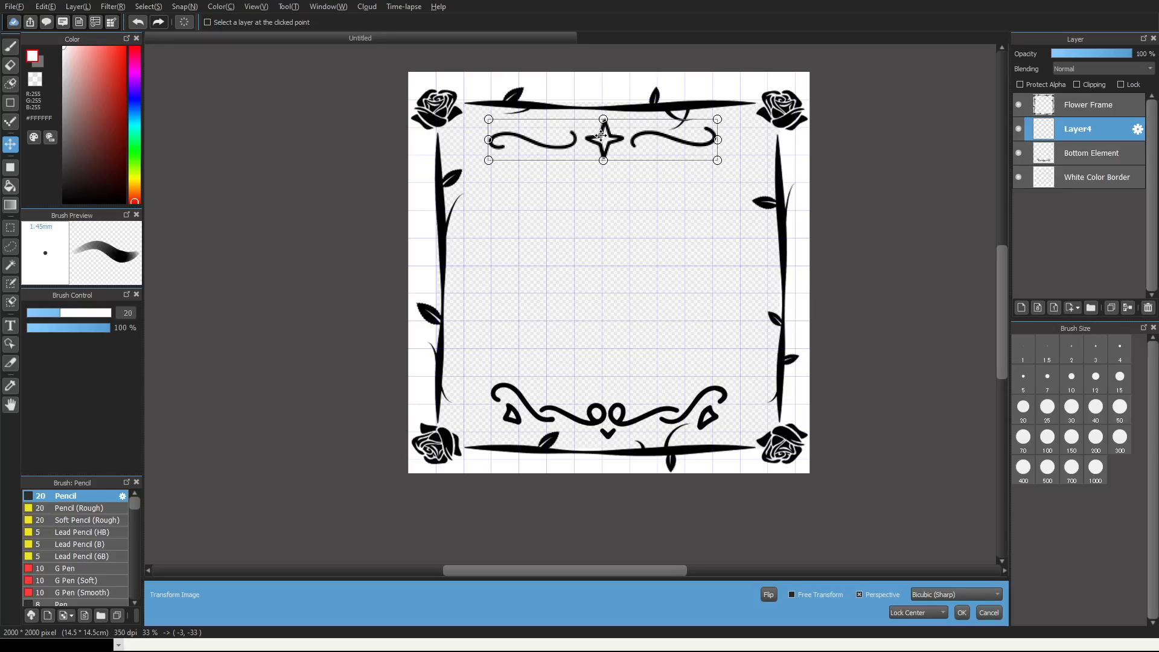
pyautogui.click(960, 613)
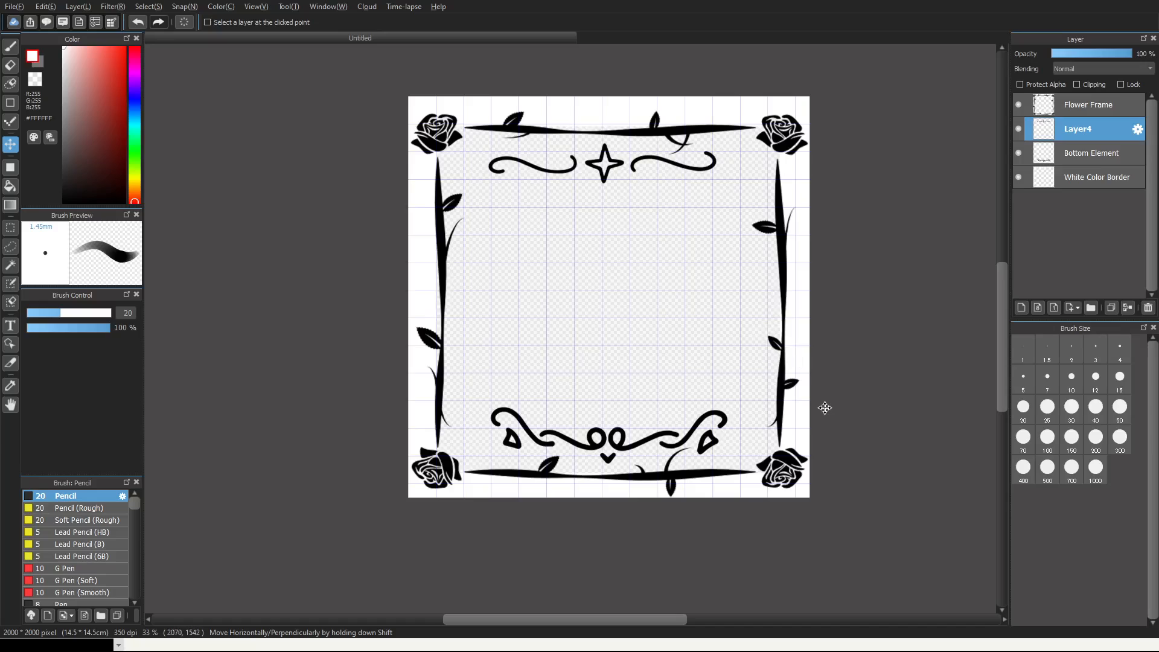
# Rename the star flourish's layer as Top Element and save the project as Medibang Preset.mdp
pyautogui.moveTo(1000, 309); pyautogui.dragTo(990, 293)
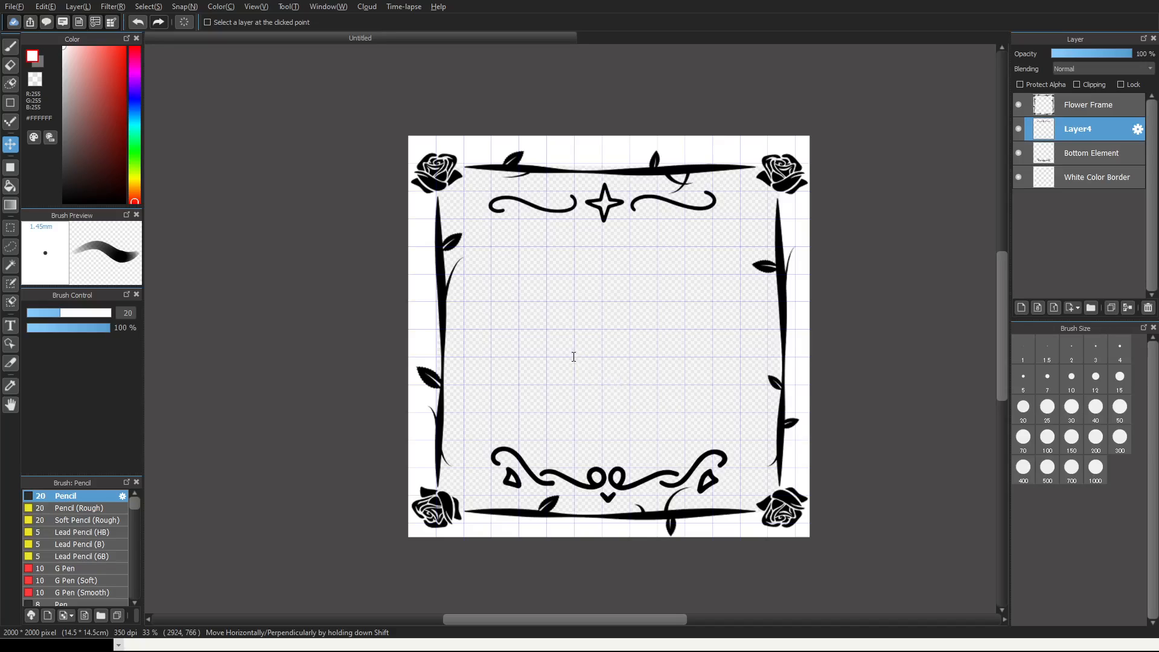
pyautogui.click(639, 440)
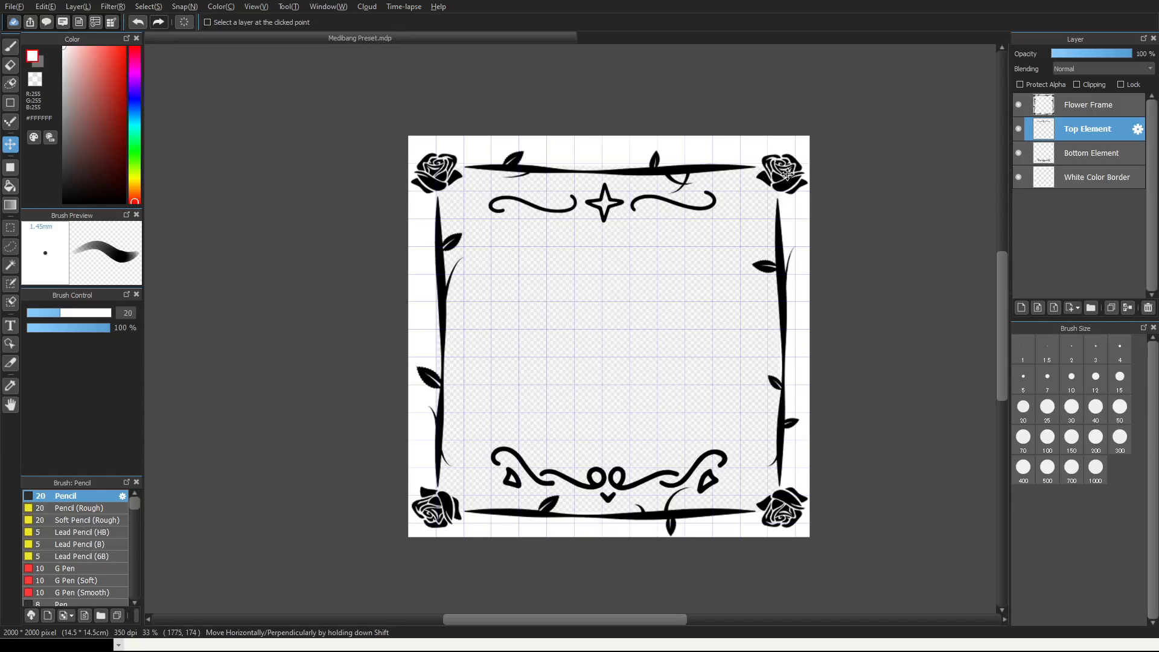
# Paste the portrait photo as a new layer inside the frame and move that layer beneath White Color Border
pyautogui.scroll(-1, 995, 265)
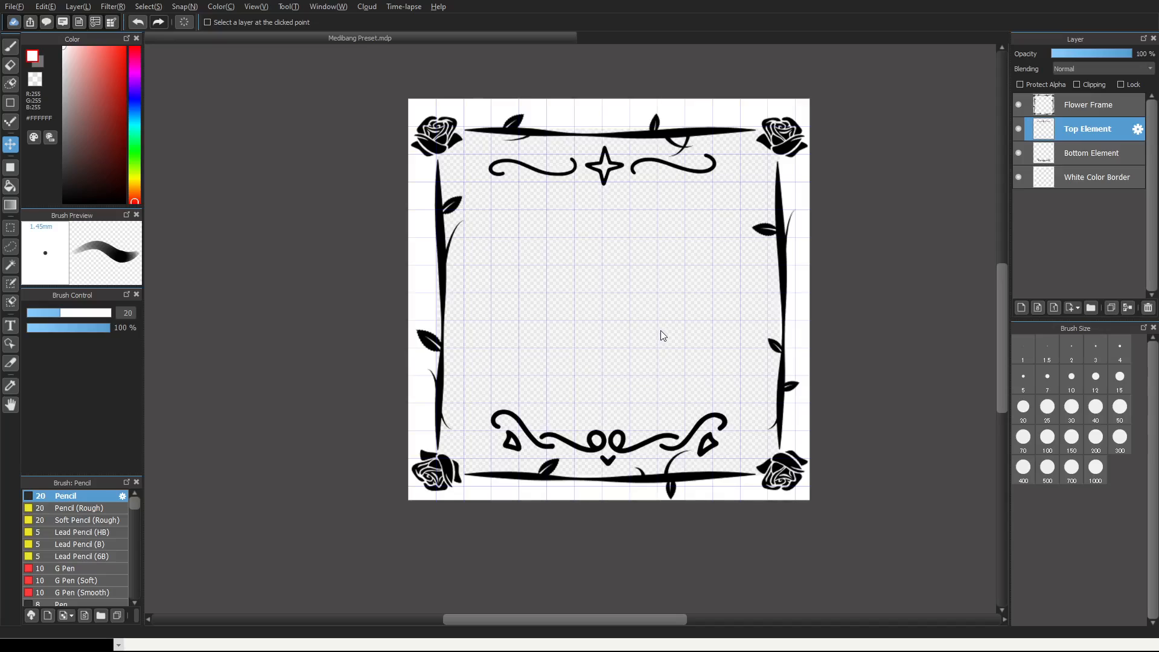
pyautogui.hotkey('ctrl', 'v')
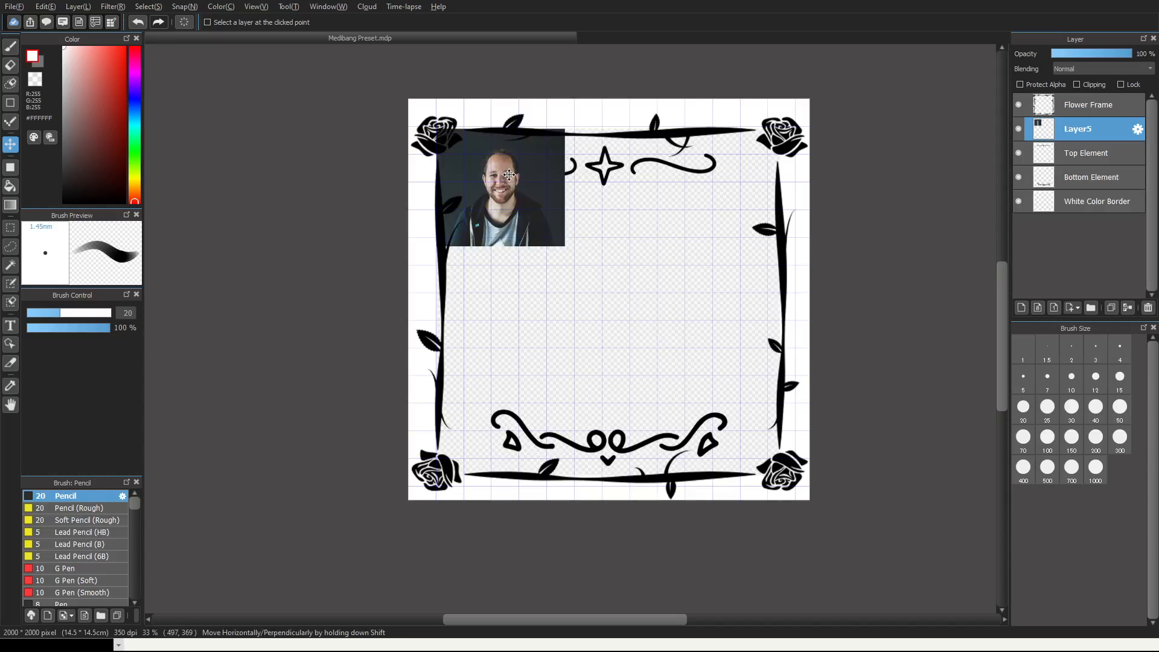
pyautogui.moveTo(501, 175); pyautogui.dragTo(617, 258)
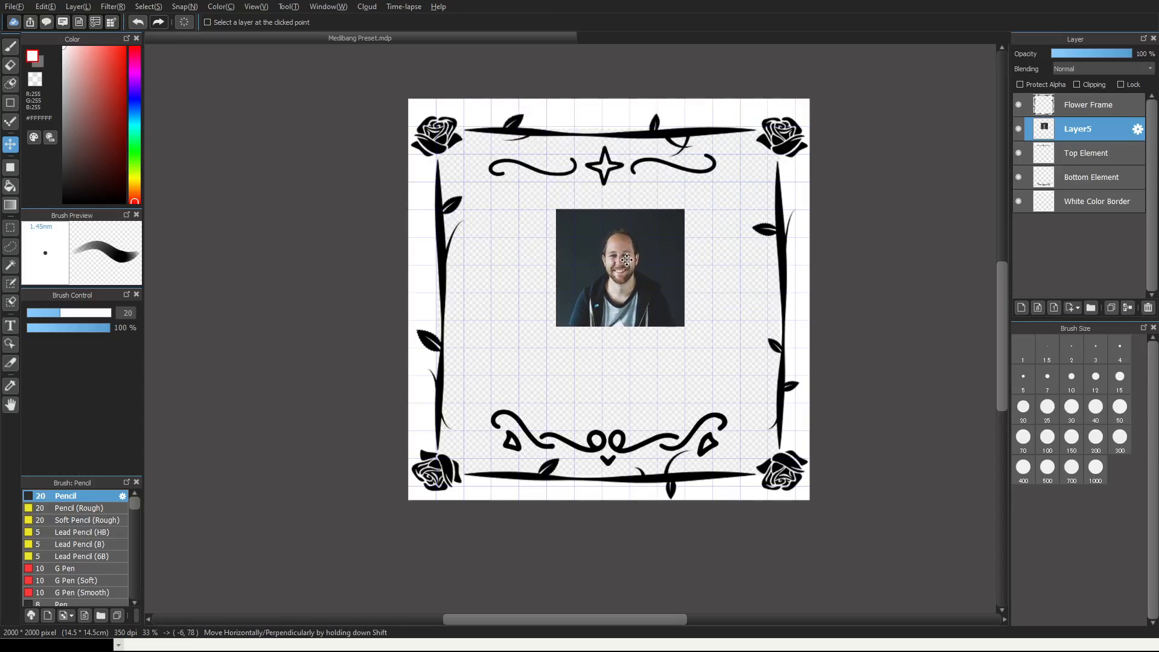
pyautogui.moveTo(601, 207); pyautogui.dragTo(581, 196)
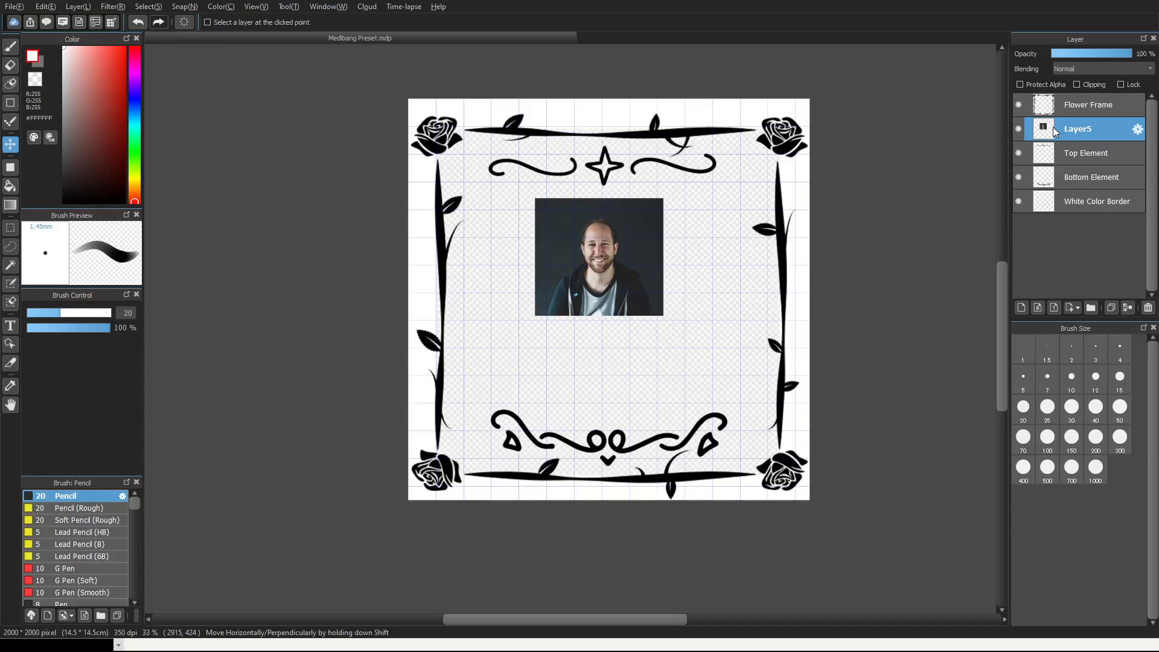
pyautogui.moveTo(1052, 132); pyautogui.dragTo(1065, 221)
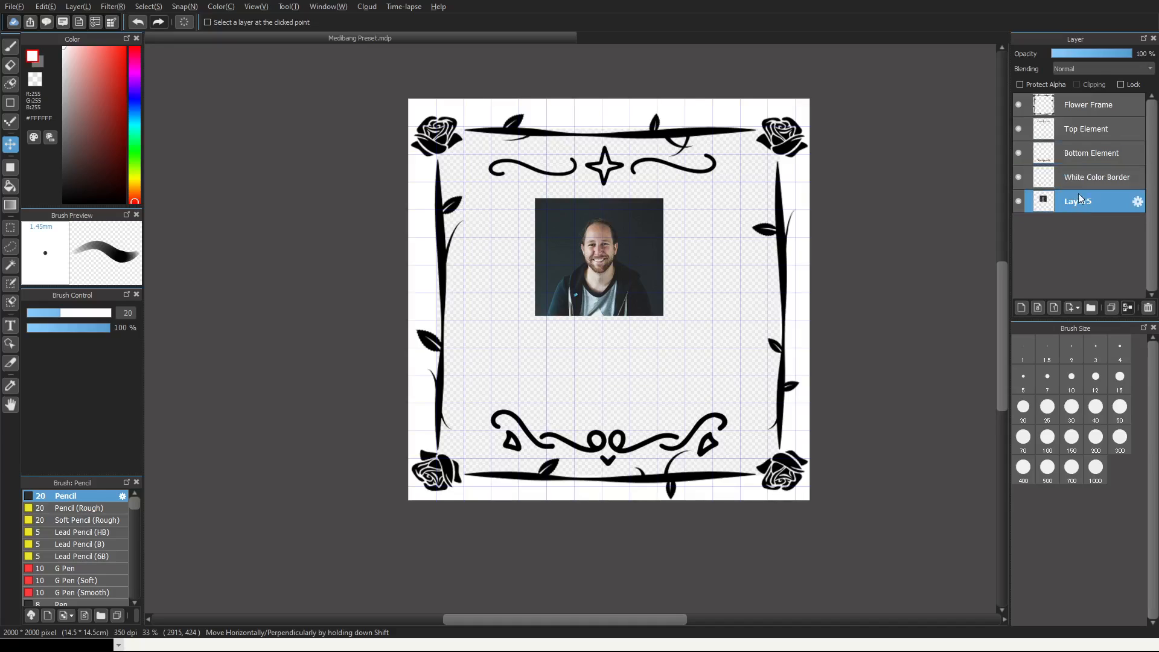
pyautogui.moveTo(597, 262)
pyautogui.mouseDown()
pyautogui.moveTo(562, 176)
pyautogui.moveTo(721, 149)
pyautogui.moveTo(797, 178)
pyautogui.moveTo(454, 326)
pyautogui.moveTo(602, 427)
pyautogui.moveTo(788, 419)
pyautogui.moveTo(771, 226)
pyautogui.moveTo(536, 215)
pyautogui.moveTo(603, 321)
pyautogui.moveTo(629, 252)
pyautogui.moveTo(617, 261)
pyautogui.mouseUp()
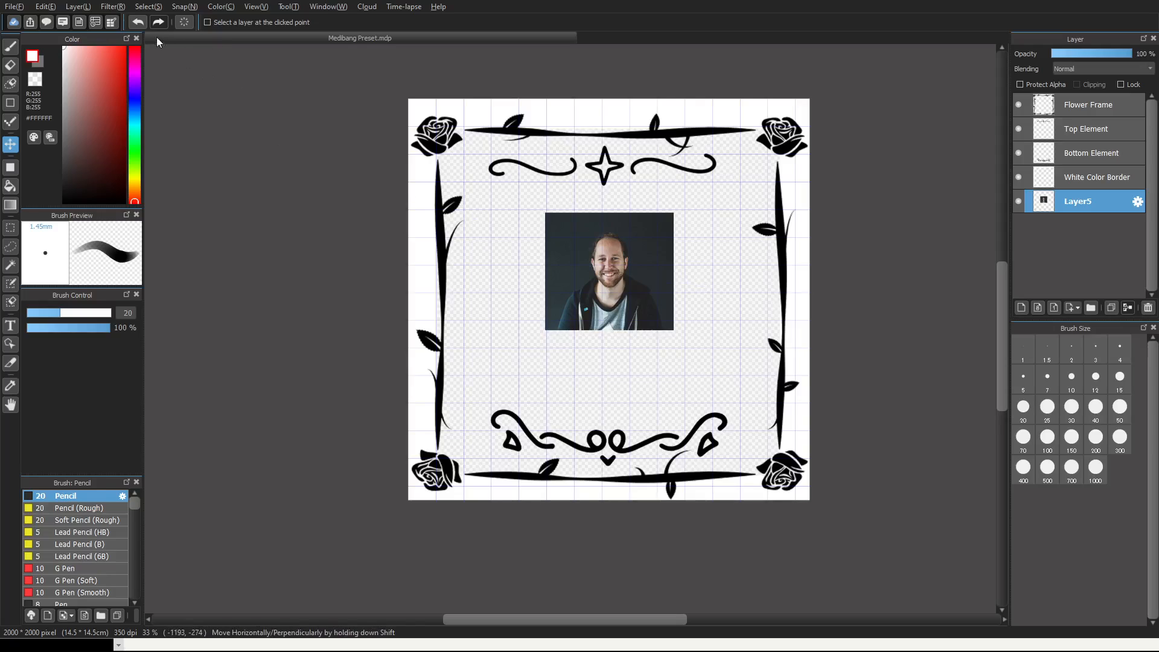
# Enlarge the portrait photo until it fills the frame's opening, and centre the face between the upper and lower ornaments
pyautogui.click(149, 7)
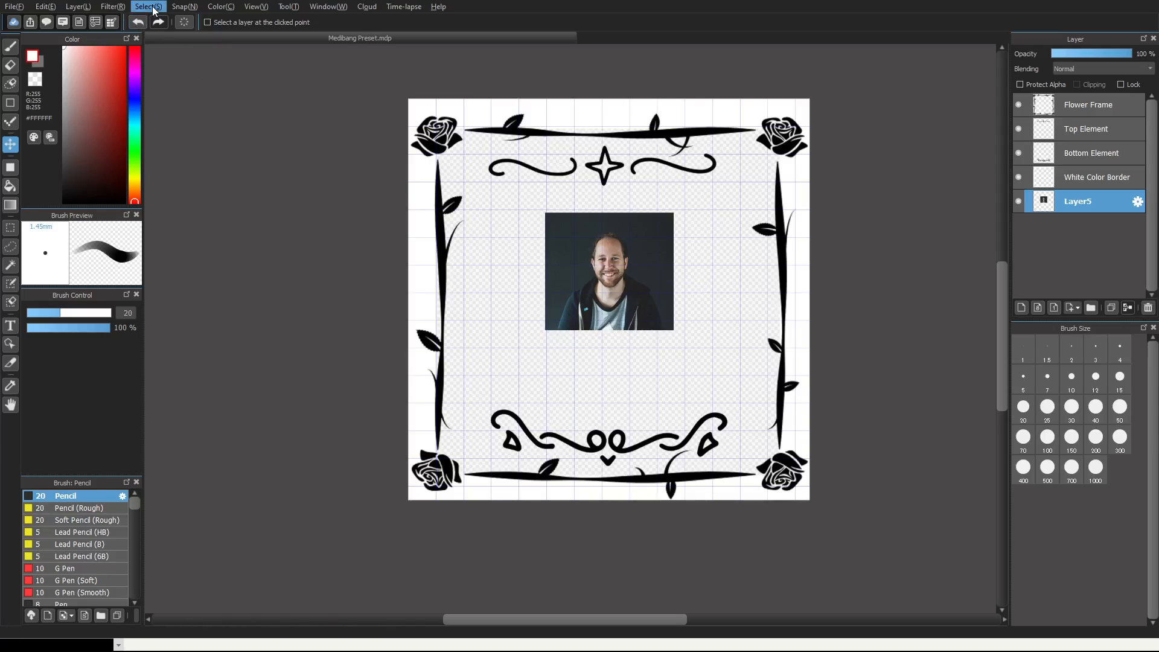
pyautogui.click(195, 158)
pyautogui.moveTo(626, 225); pyautogui.dragTo(635, 241)
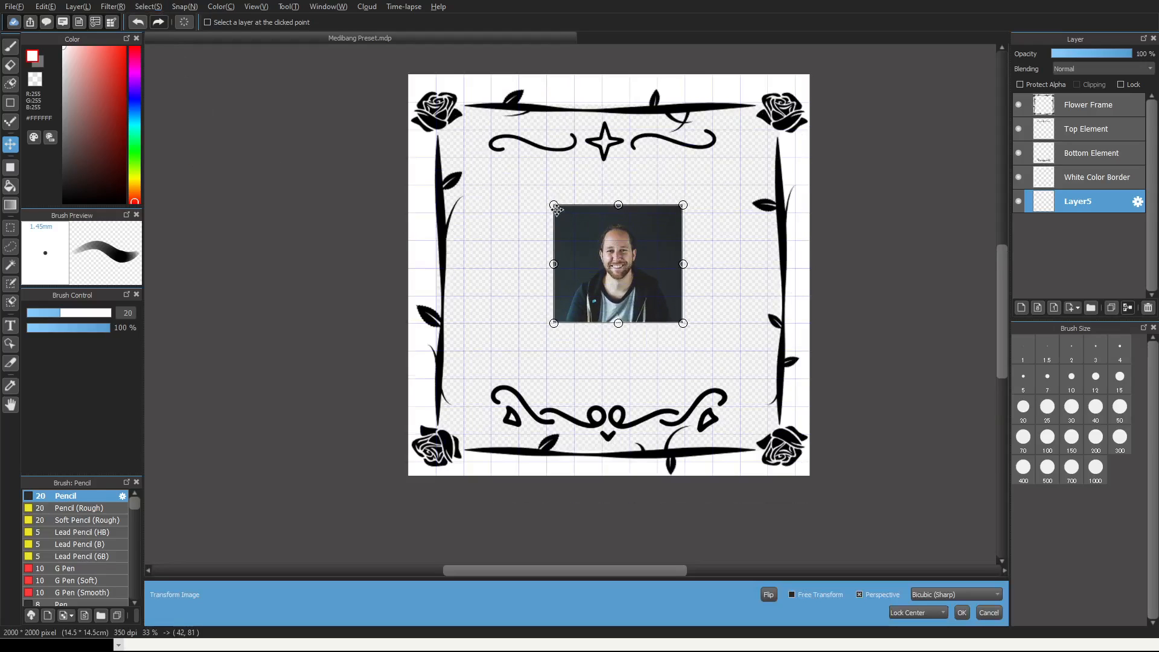
pyautogui.moveTo(553, 203); pyautogui.dragTo(393, 66)
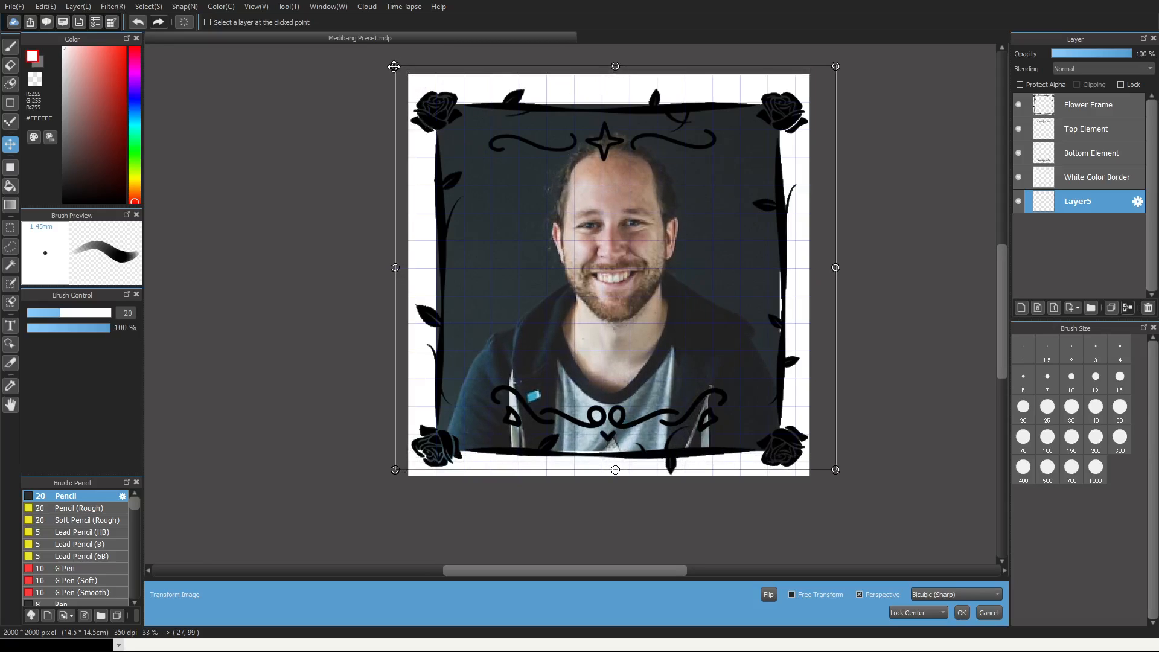
pyautogui.moveTo(621, 216); pyautogui.dragTo(611, 233)
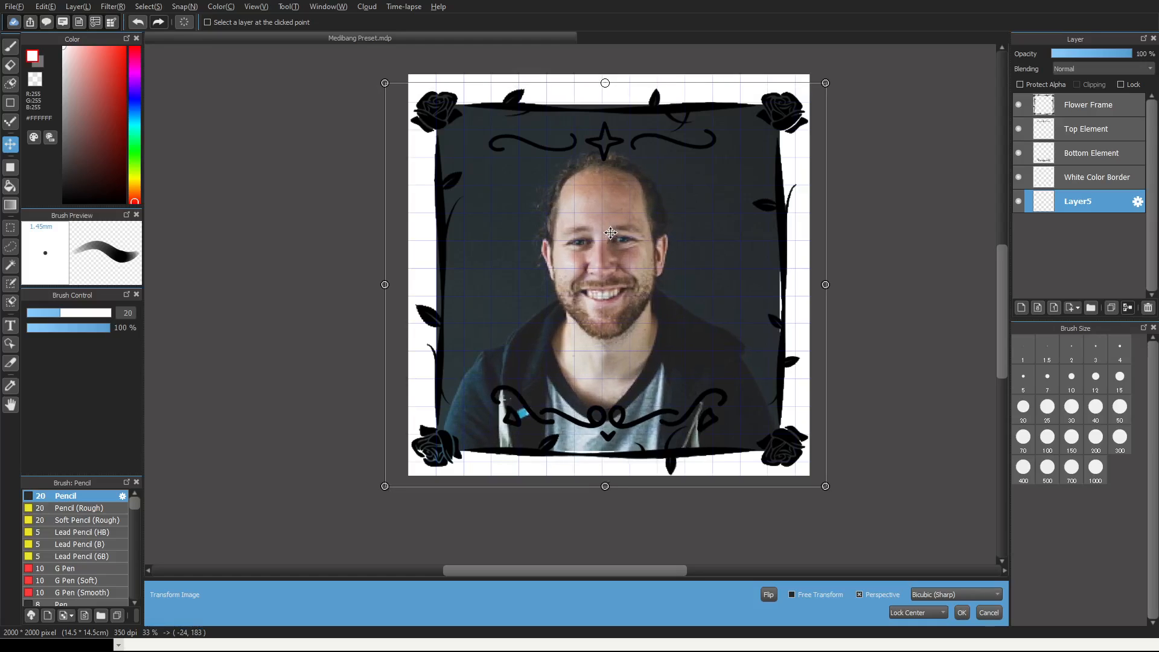
pyautogui.click(962, 613)
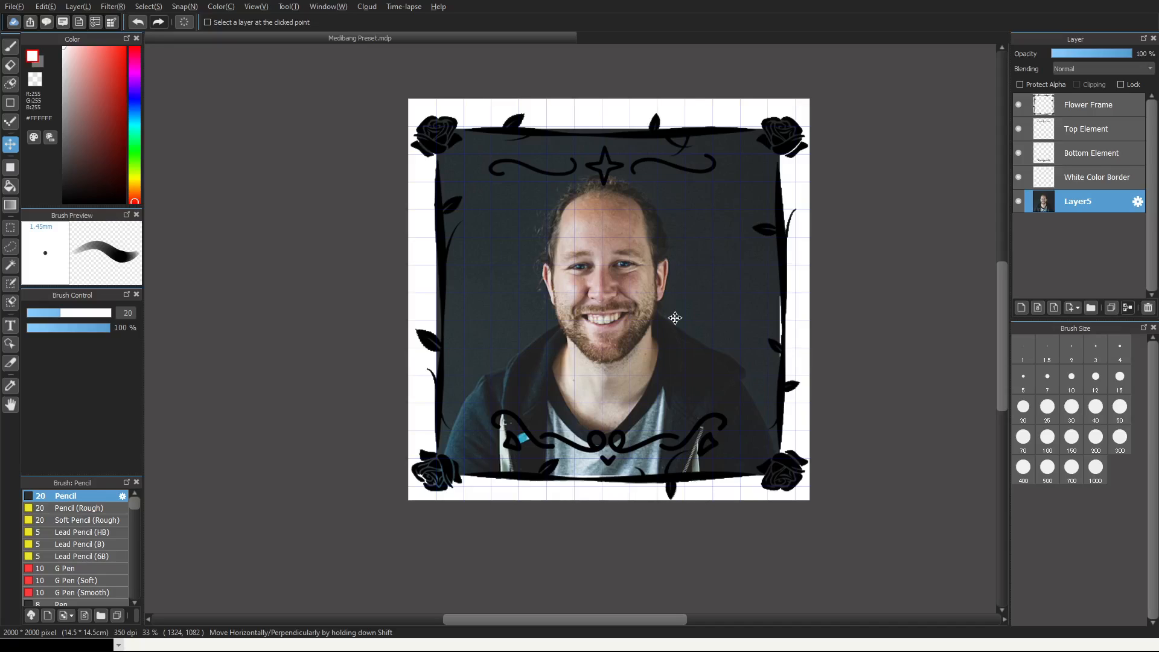
# Save the framed portrait as Medibang Profile Photo.png and inspect it up close
pyautogui.click(12, 6)
pyautogui.click(73, 168)
pyautogui.scroll(2, 776, 191)
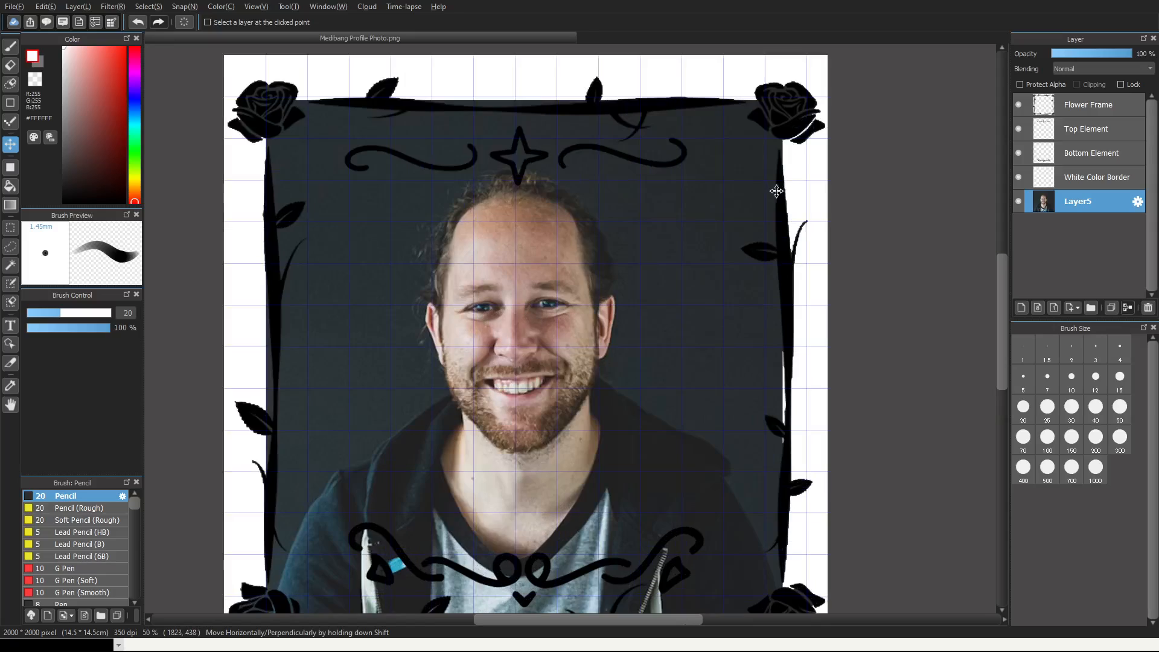
pyautogui.scroll(-1, 777, 191)
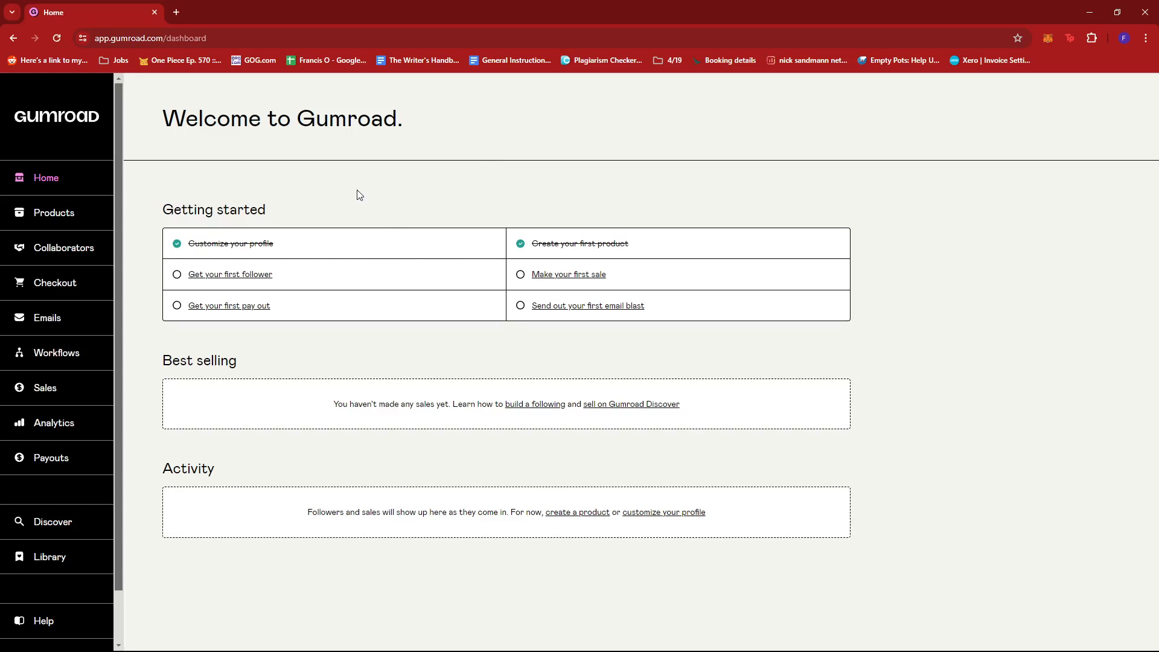
# Switch to Gumroad in the browser and start a new digital product named MediBang Preset
pyautogui.click(60, 215)
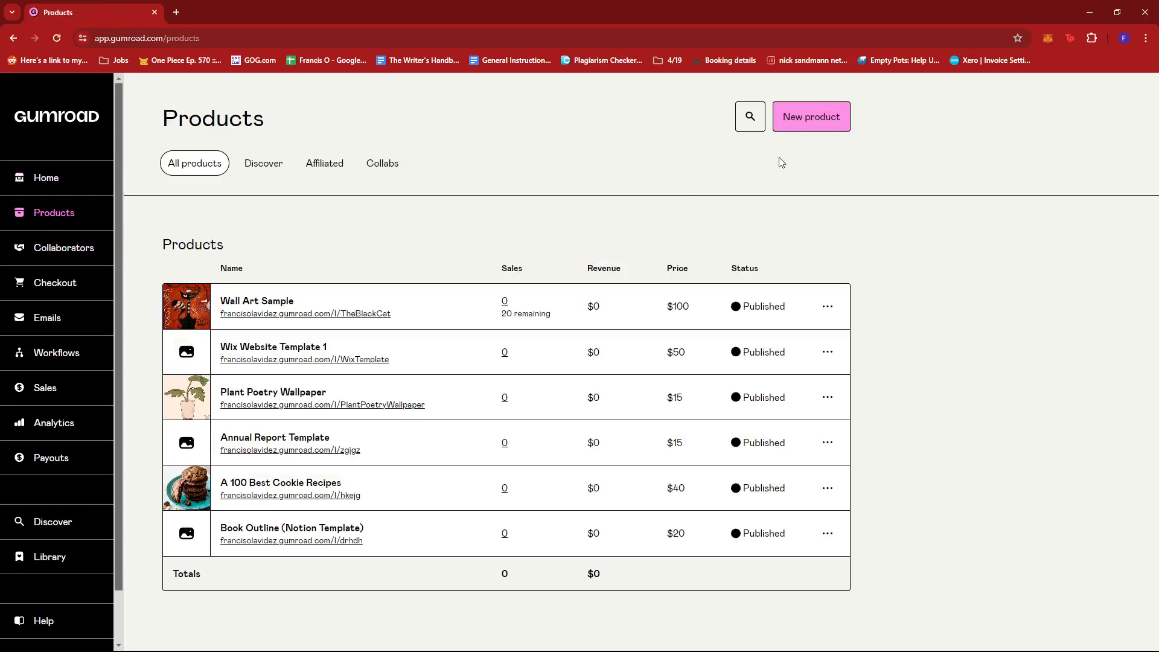
pyautogui.click(808, 119)
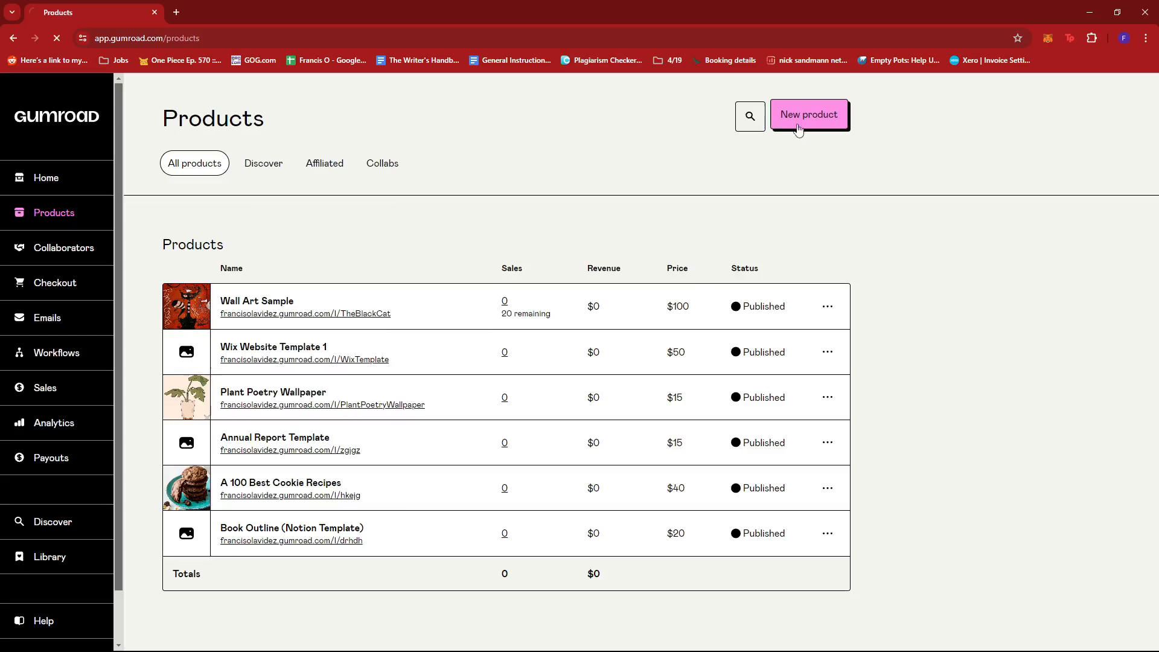
pyautogui.click(452, 236)
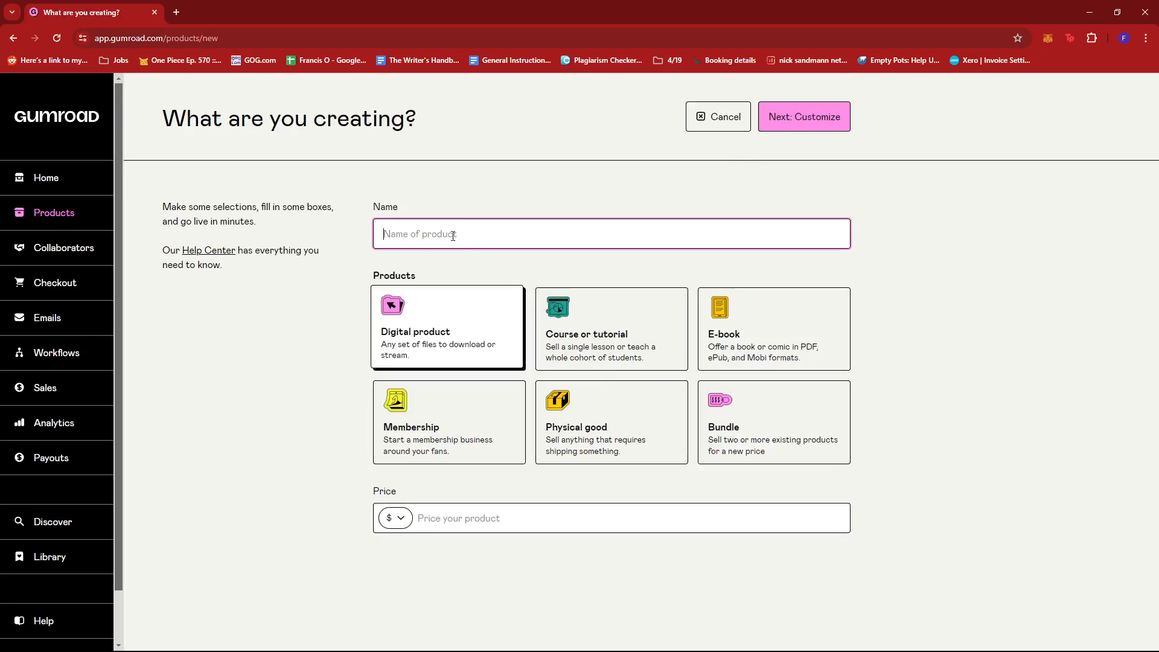
pyautogui.click(474, 286)
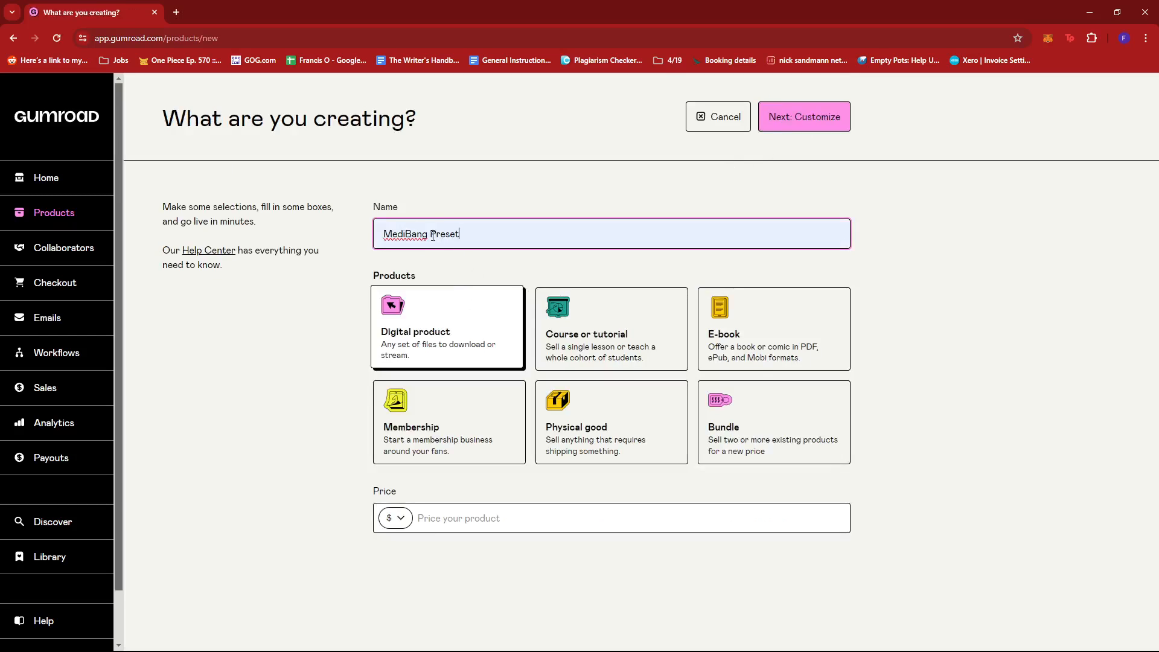
pyautogui.click(444, 332)
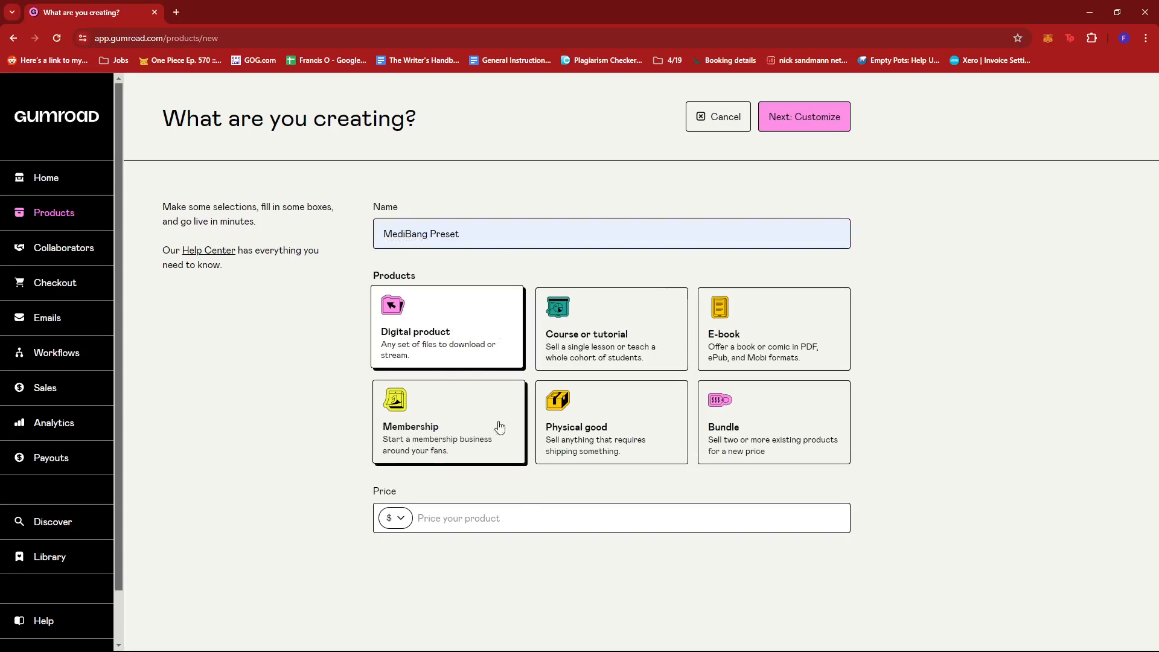
# Set the new product's price to $15 and continue to its customization page
pyautogui.click(506, 529)
pyautogui.write('15')
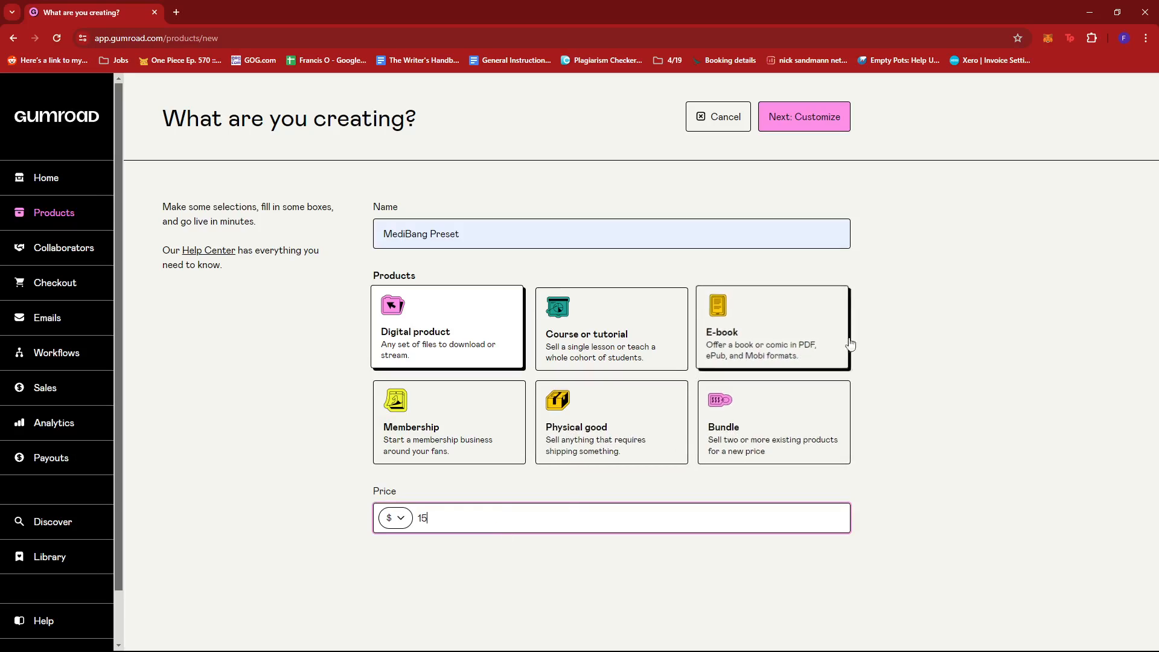
pyautogui.click(894, 329)
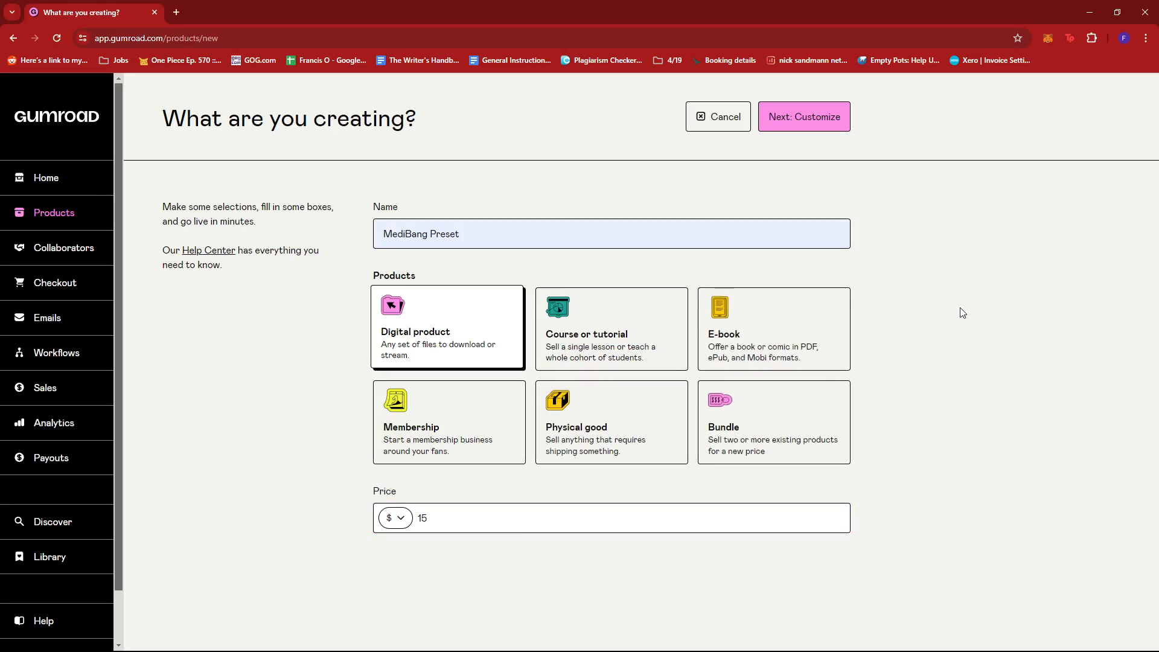
pyautogui.click(791, 120)
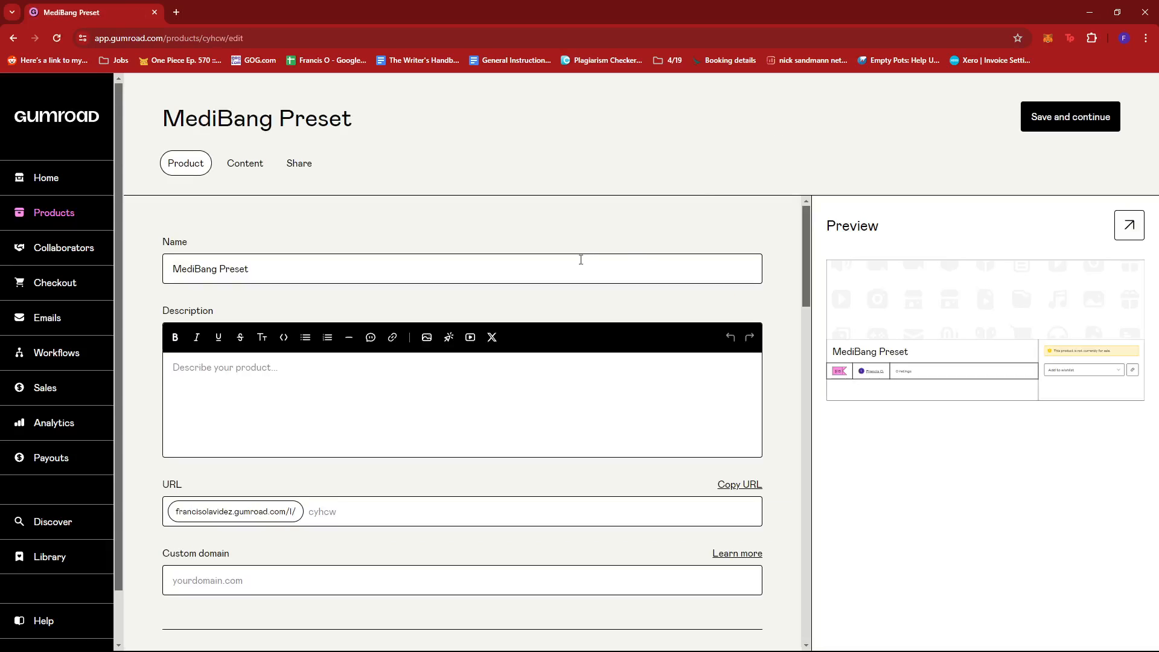
# Enter the product description "A Medibang Facebook profile photo preset"
pyautogui.click(261, 397)
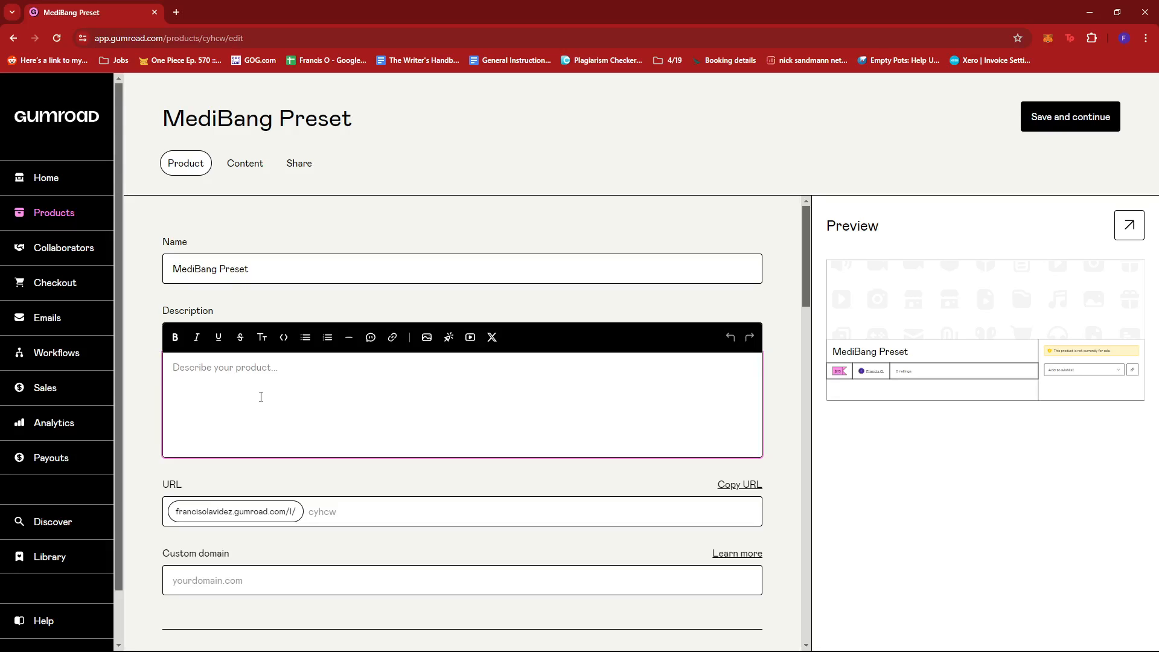
pyautogui.write('A Medibang ')
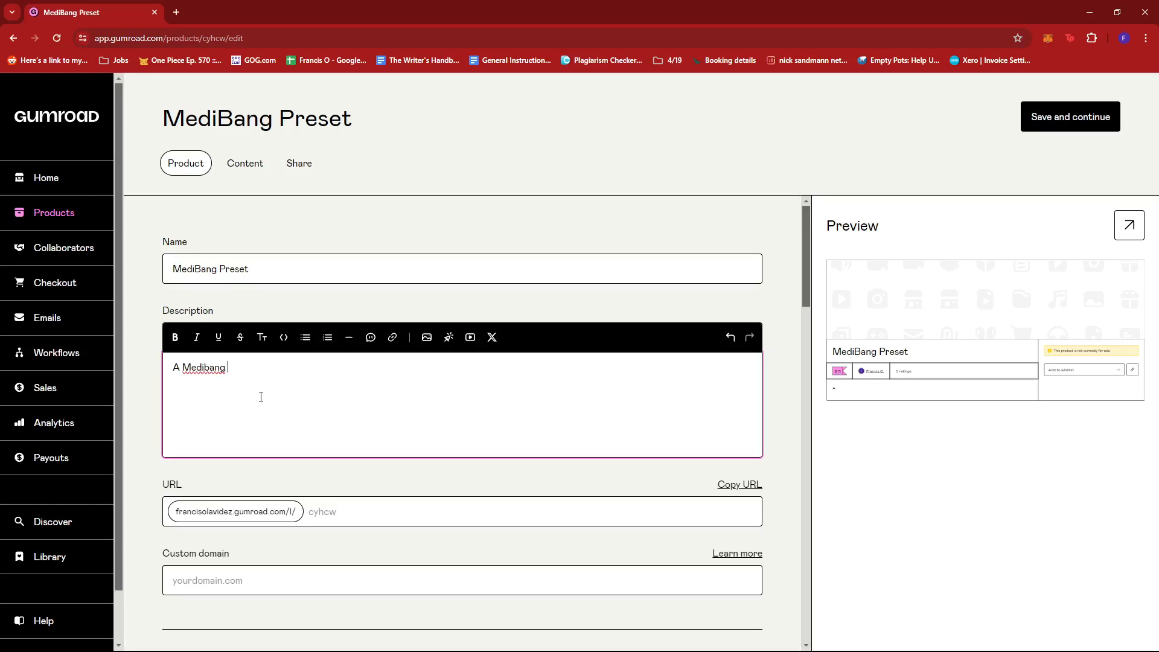
pyautogui.write('Facebook Profile Photo Prese')
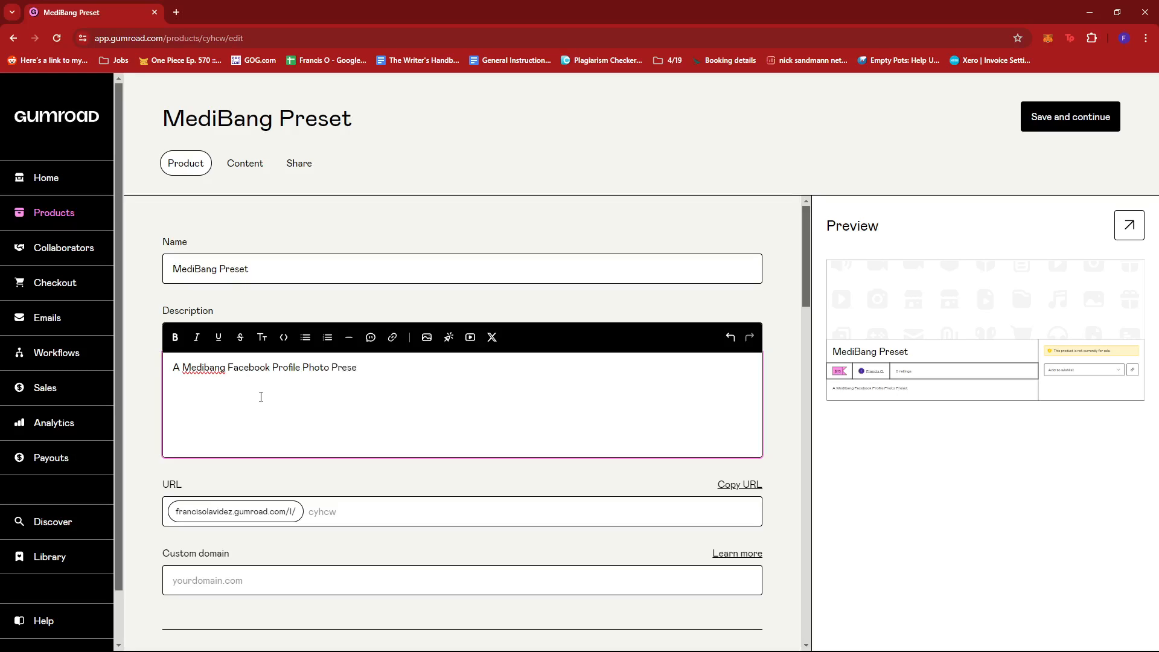
pyautogui.press('BackSpace')
pyautogui.press('BackSpace')
pyautogui.press('BackSpace')
pyautogui.press('BackSpace')
pyautogui.press('BackSpace')
pyautogui.press('BackSpace')
pyautogui.press('BackSpace')
pyautogui.press('BackSpace')
pyautogui.press('BackSpace')
pyautogui.press('BackSpace')
pyautogui.press('BackSpace')
pyautogui.press('BackSpace')
pyautogui.press('BackSpace')
pyautogui.press('BackSpace')
pyautogui.press('BackSpace')
pyautogui.press('BackSpace')
# Set the custom ending of the product's URL to MedibangPreset
pyautogui.scroll(-2, 352, 433)
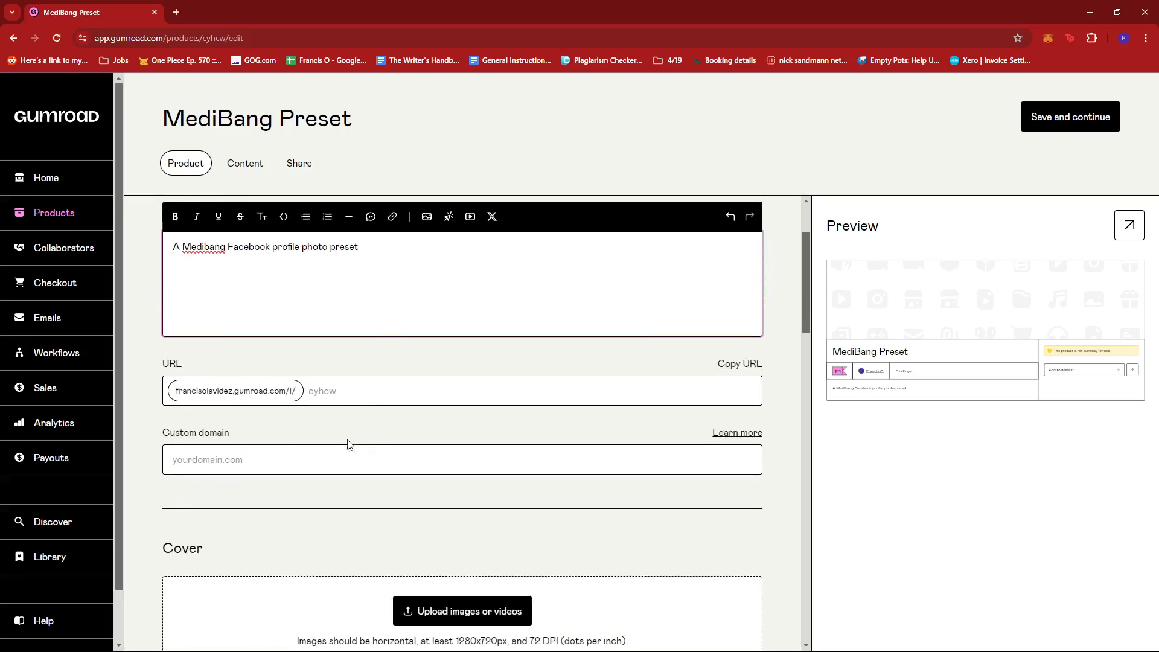
pyautogui.click(347, 386)
pyautogui.write('MedibangPreset')
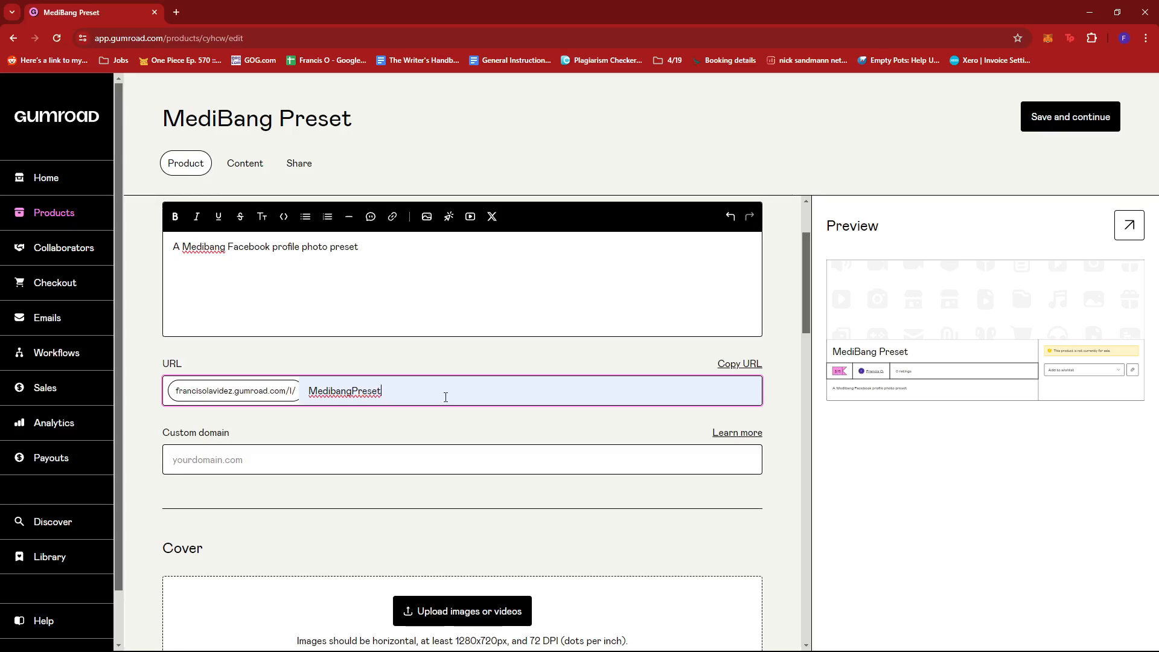
# Examine the image requirements for the product's cover and thumbnail
pyautogui.scroll(-1, 423, 399)
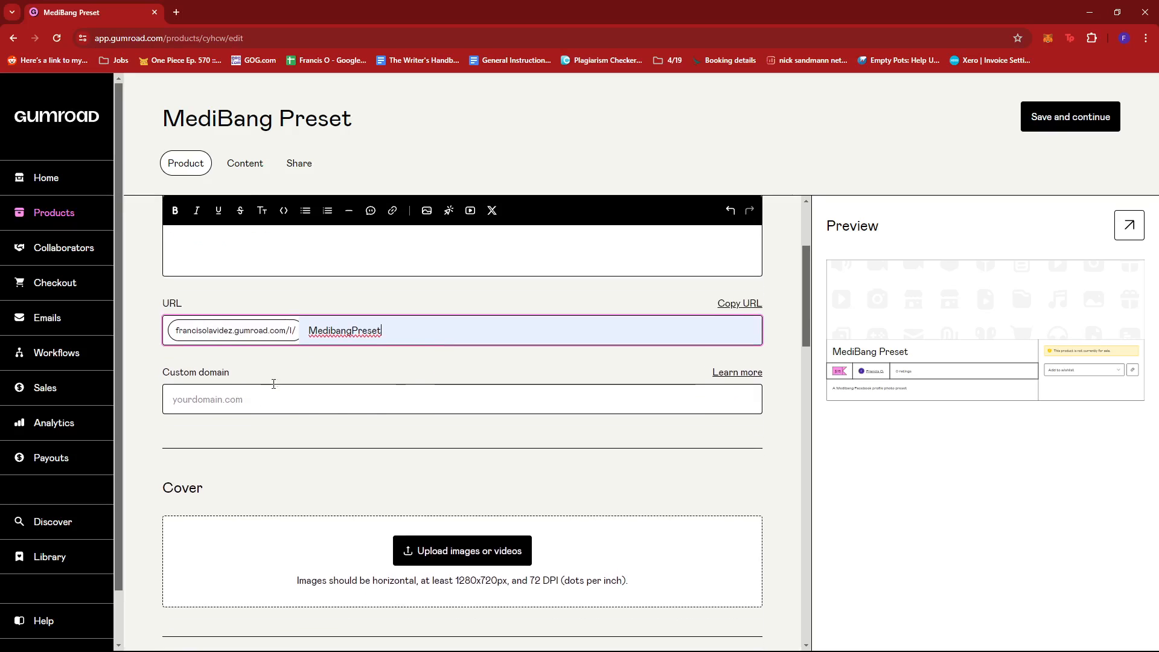
pyautogui.scroll(-4, 387, 401)
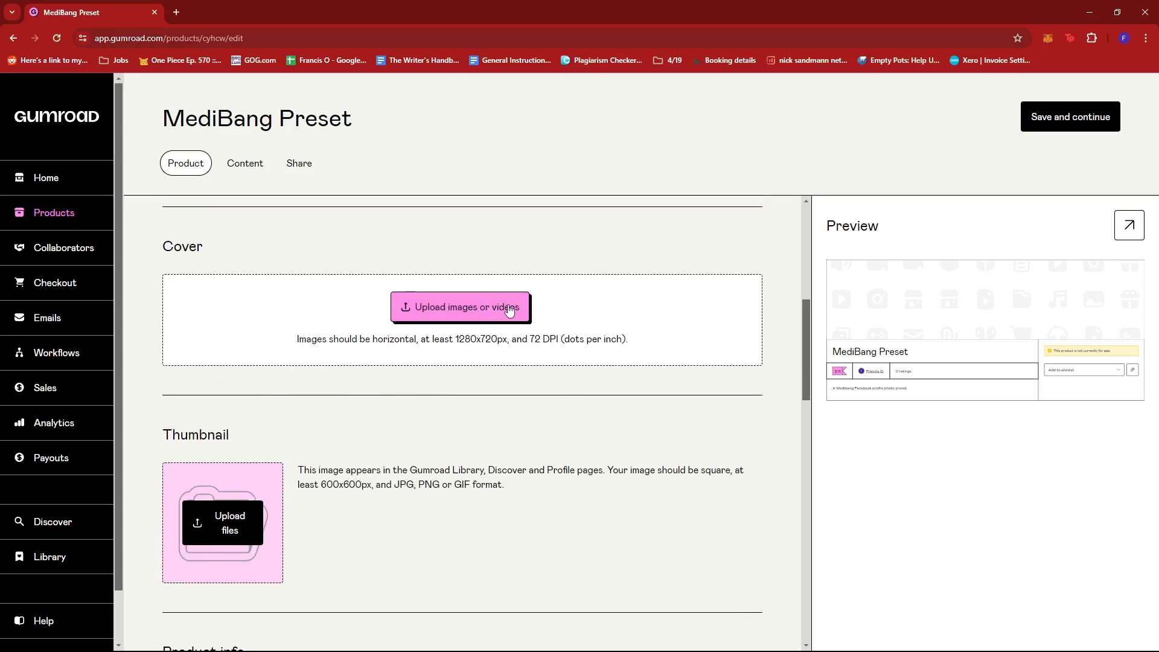
pyautogui.scroll(-1, 580, 302)
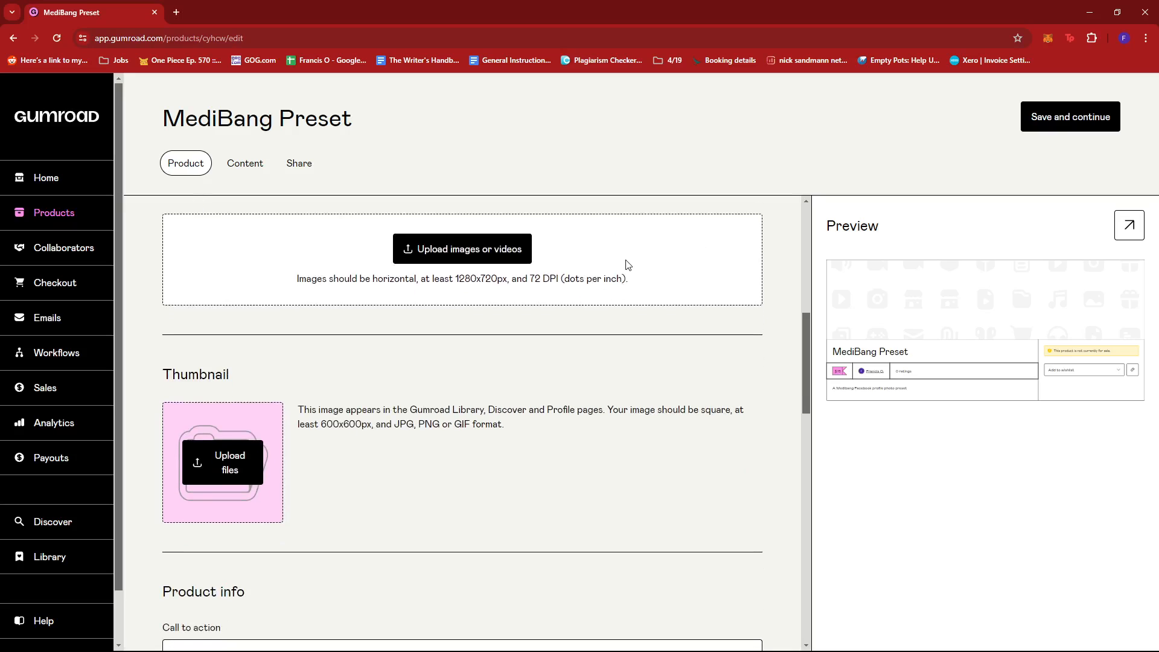
pyautogui.scroll(-1, 543, 254)
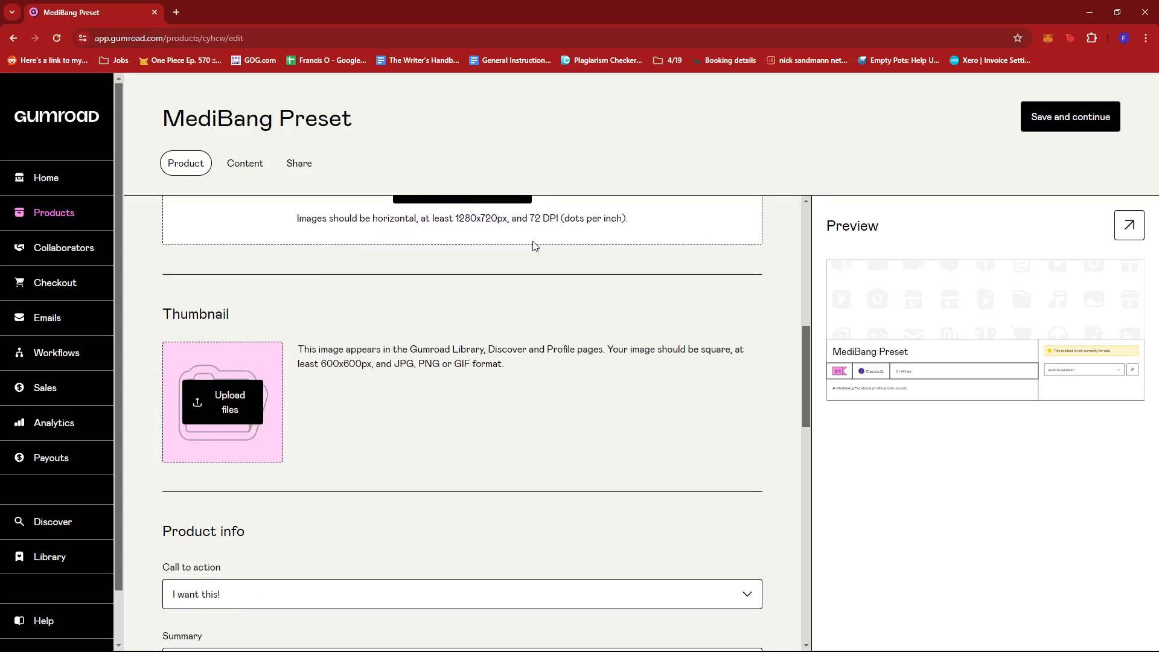
pyautogui.scroll(-1, 533, 246)
pyautogui.scroll(1, 555, 226)
pyautogui.scroll(2, 557, 223)
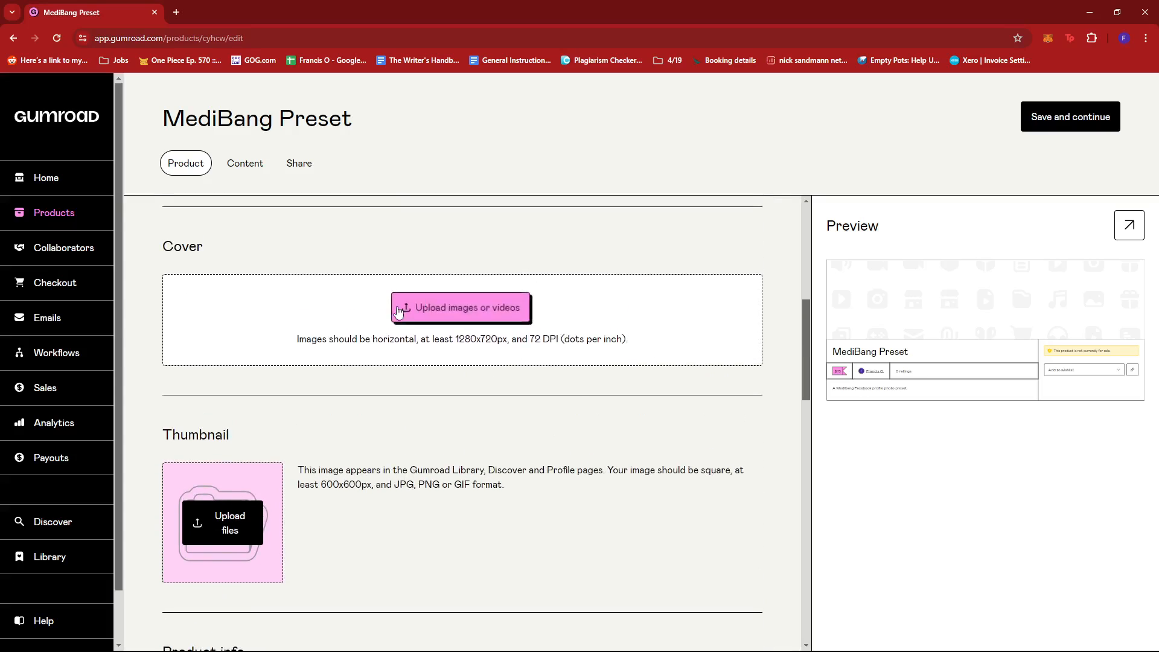
pyautogui.scroll(-1, 419, 299)
pyautogui.scroll(1, 453, 257)
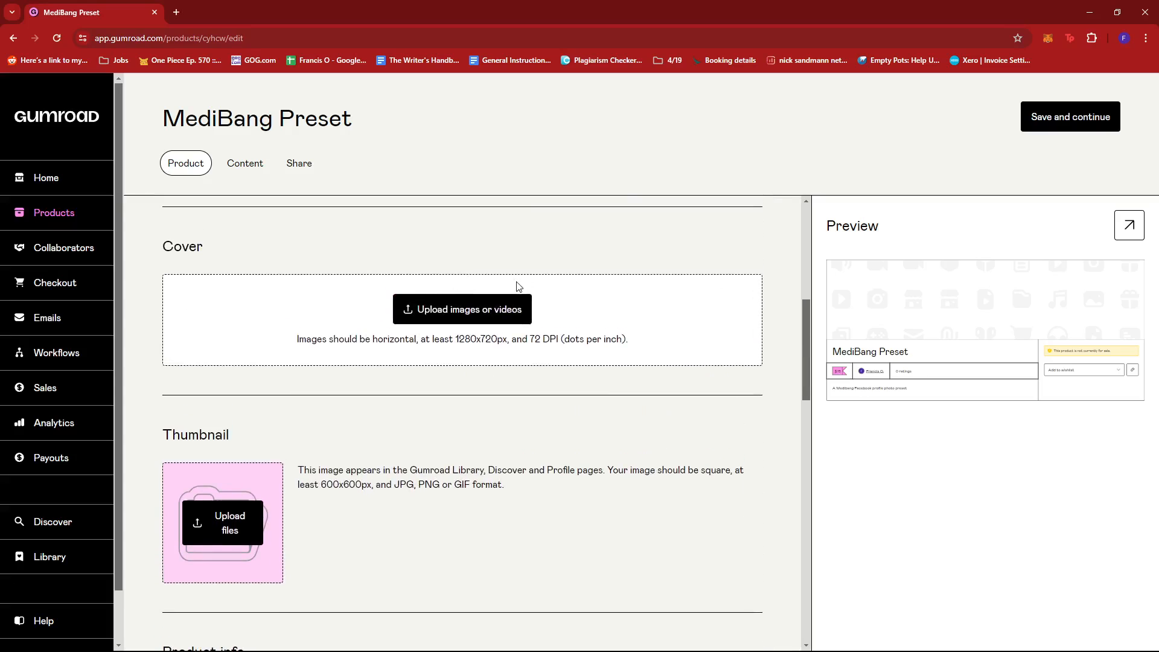
# Upload the framed portrait image from the computer as the product's thumbnail
pyautogui.scroll(-3, 520, 307)
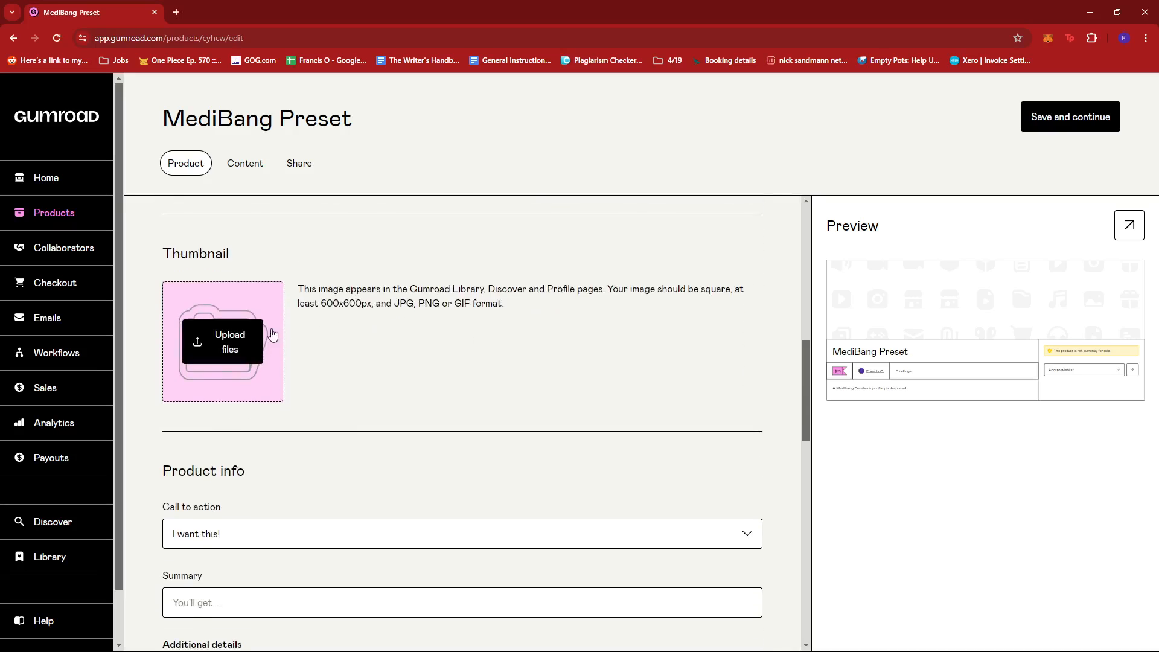
pyautogui.click(231, 345)
pyautogui.click(367, 432)
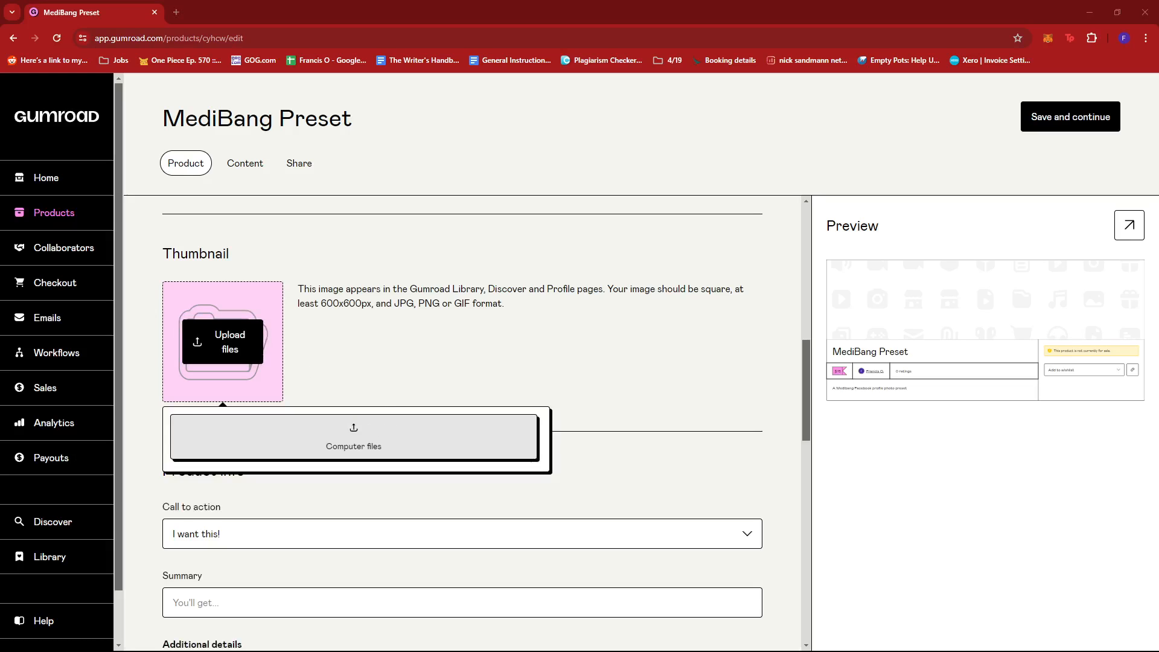
pyautogui.click(826, 369)
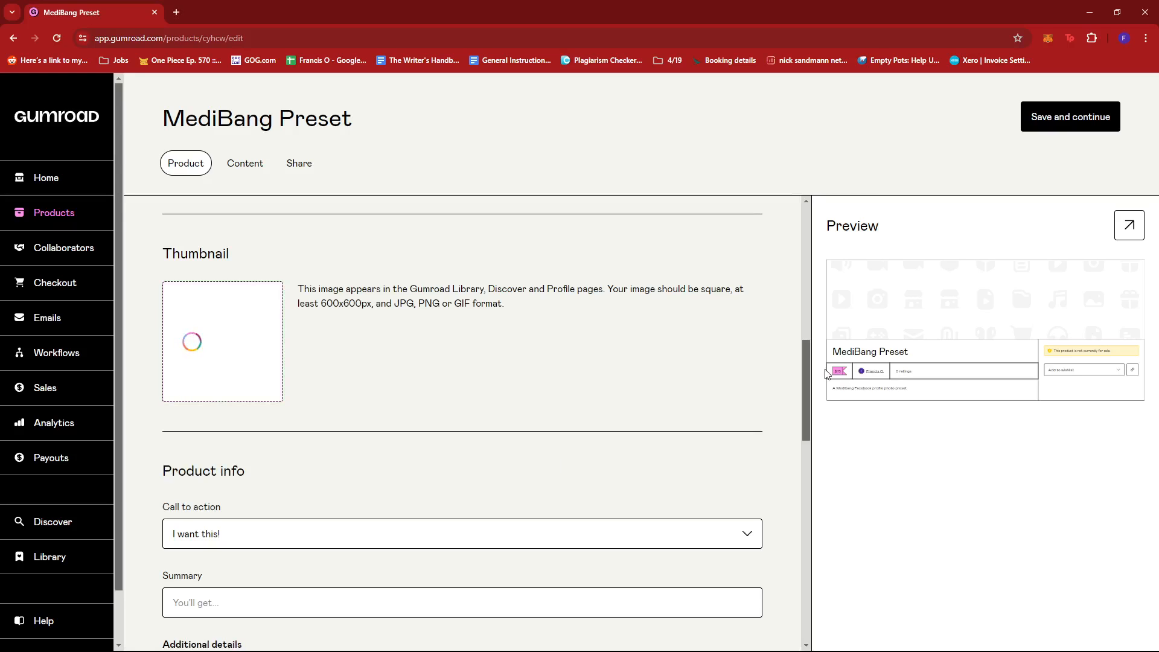
pyautogui.scroll(-1, 264, 322)
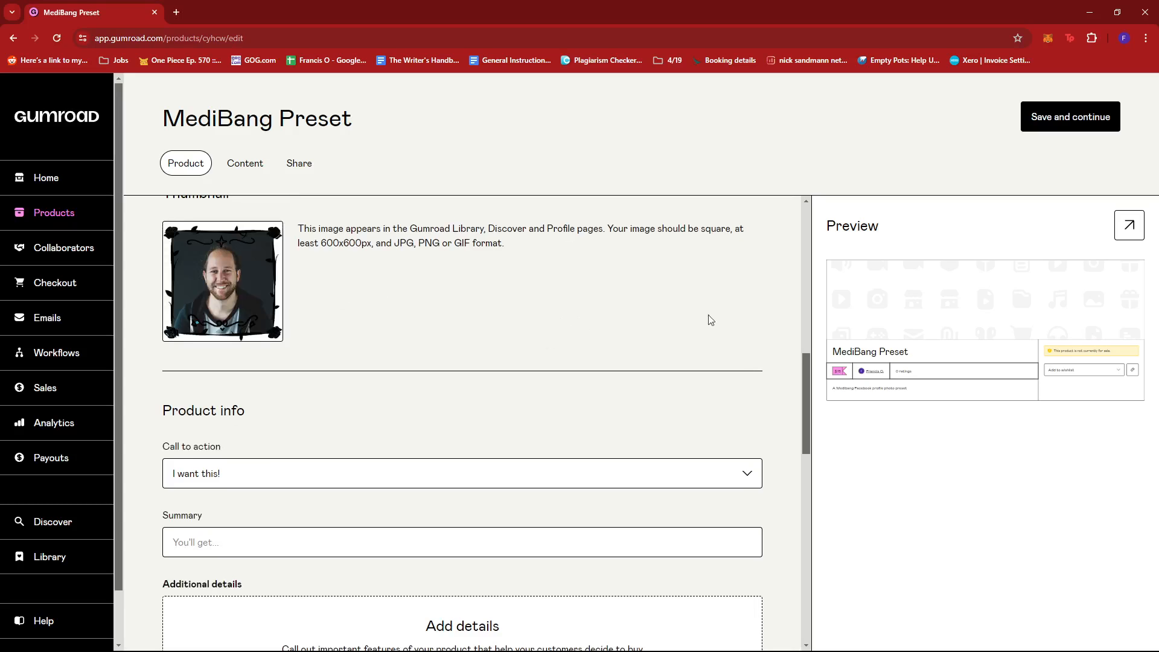
pyautogui.scroll(1, 719, 326)
pyautogui.moveTo(261, 349)
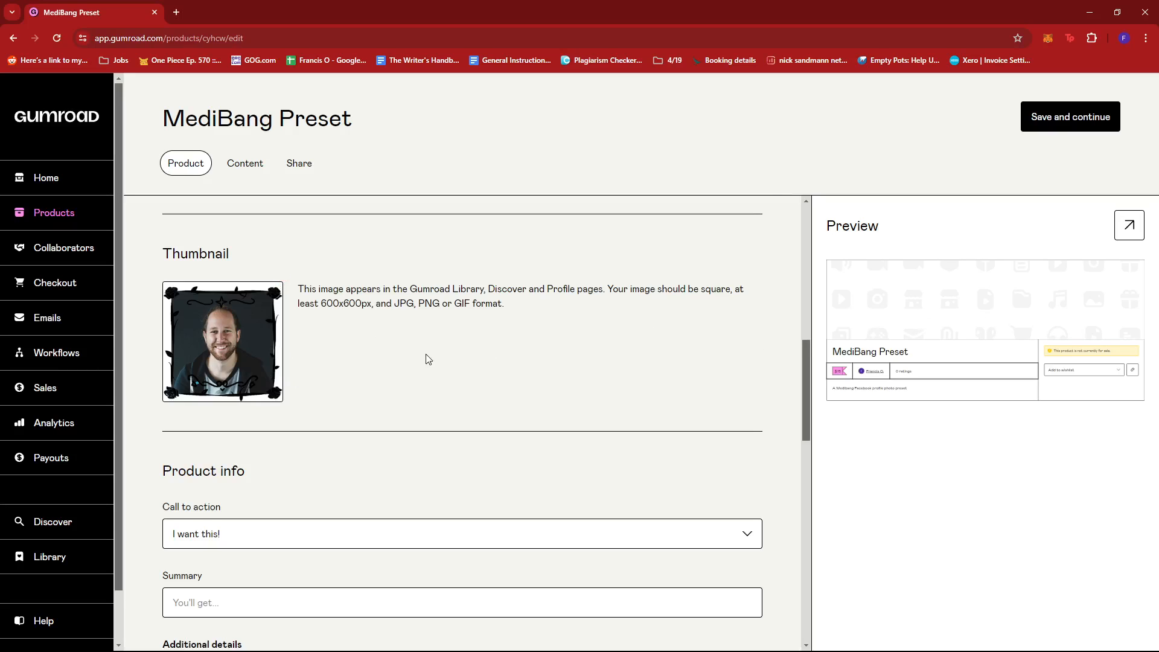
# Set the call to action to Buy this and enter the summary "A downloadable Medibang preset file that you can freely edit via Medibang Paint Pro"
pyautogui.scroll(-3, 427, 360)
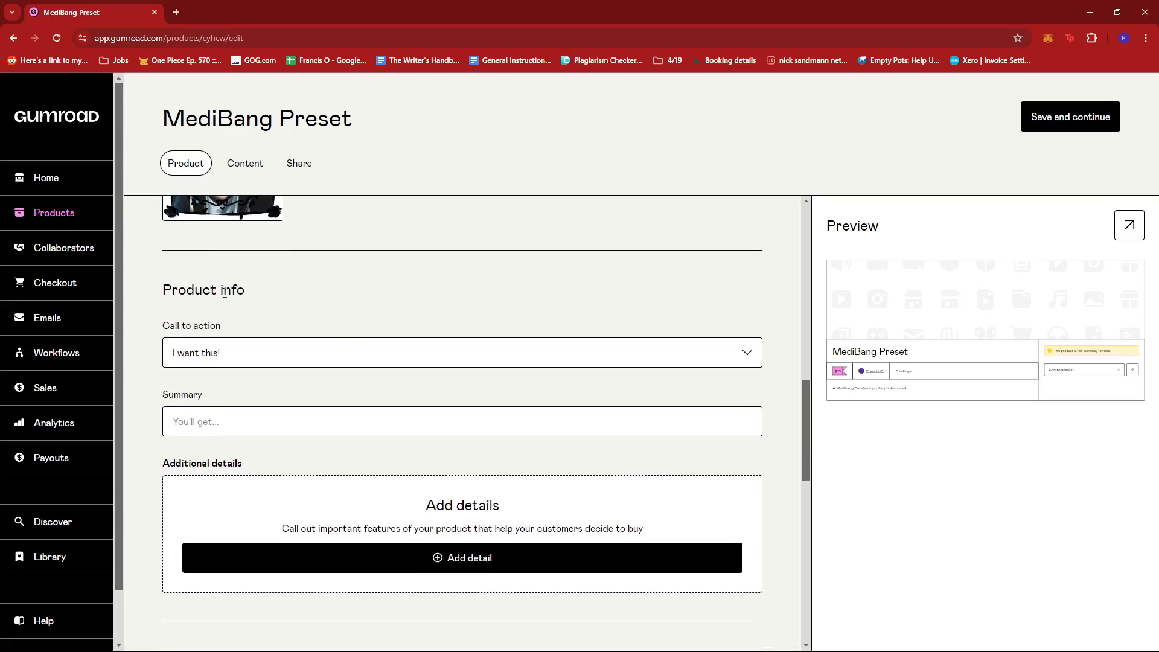
pyautogui.click(242, 356)
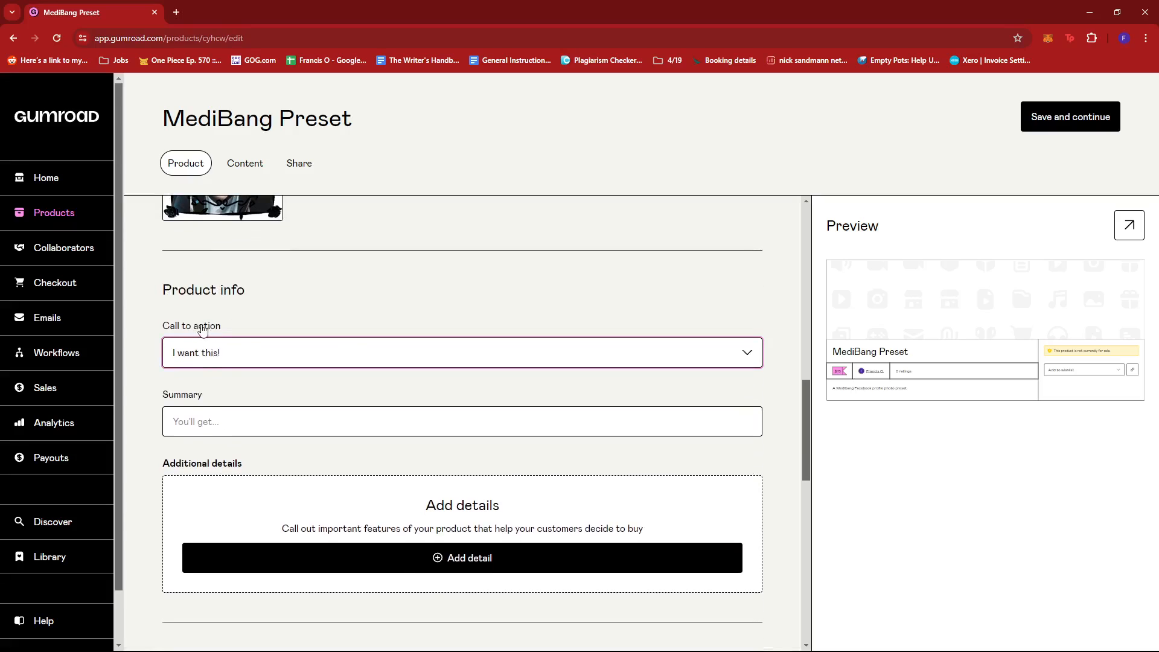
pyautogui.click(199, 389)
pyautogui.click(206, 408)
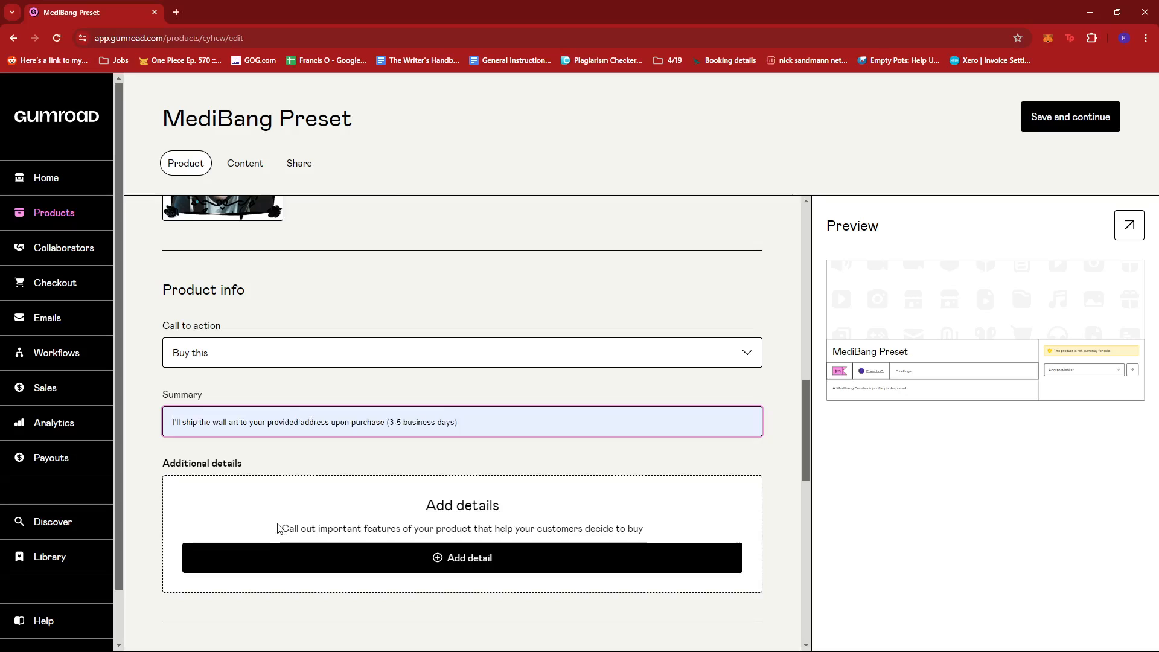
pyautogui.click(276, 544)
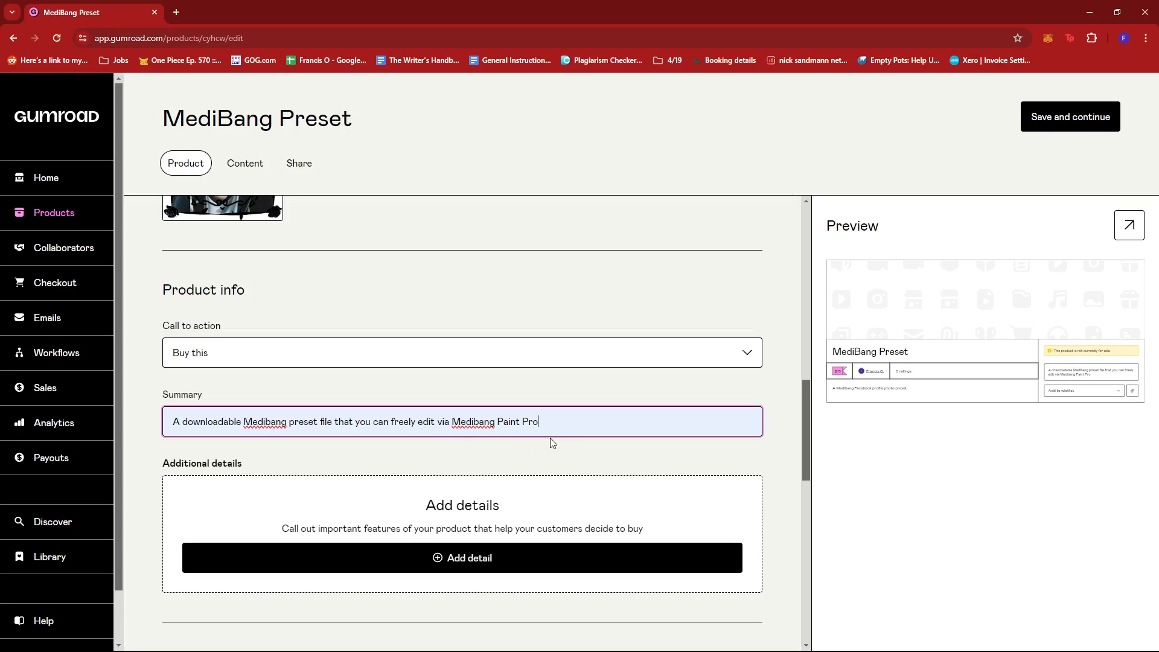
pyautogui.scroll(-2, 550, 442)
pyautogui.click(645, 410)
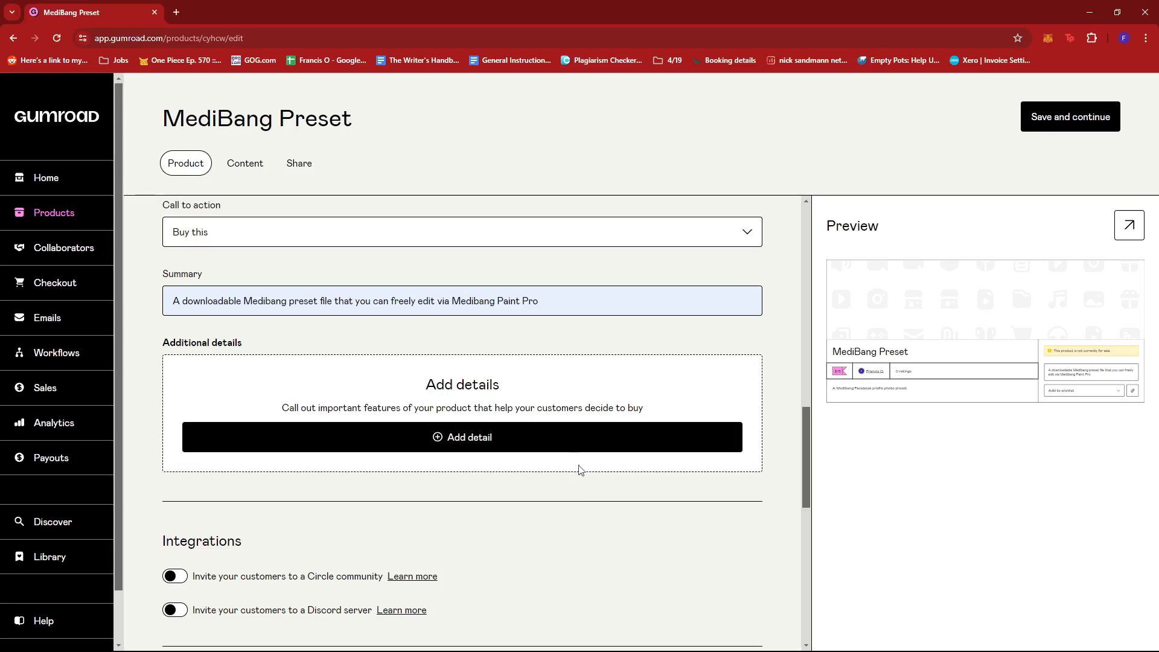
pyautogui.scroll(-1, 581, 471)
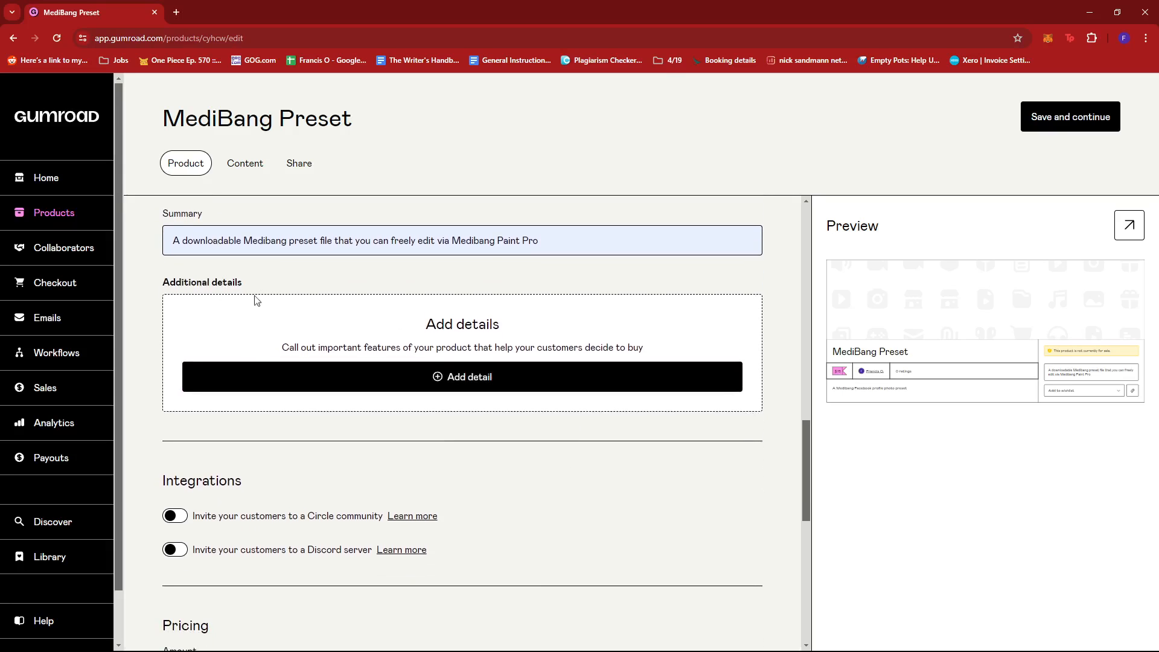
pyautogui.click(435, 387)
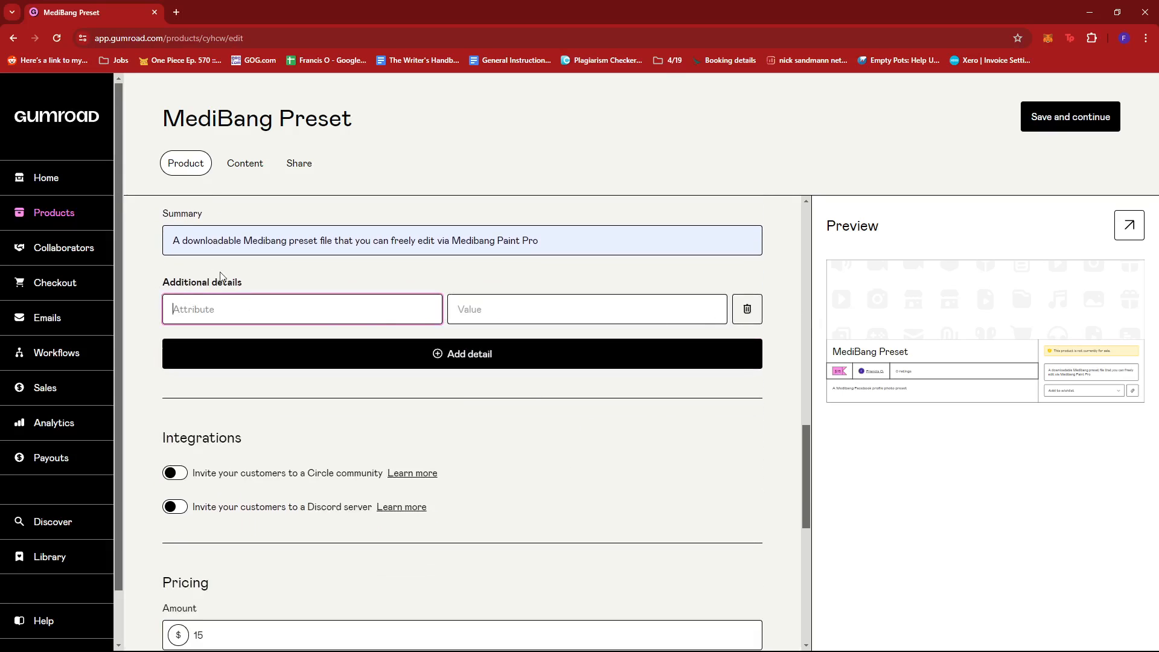
pyautogui.click(520, 315)
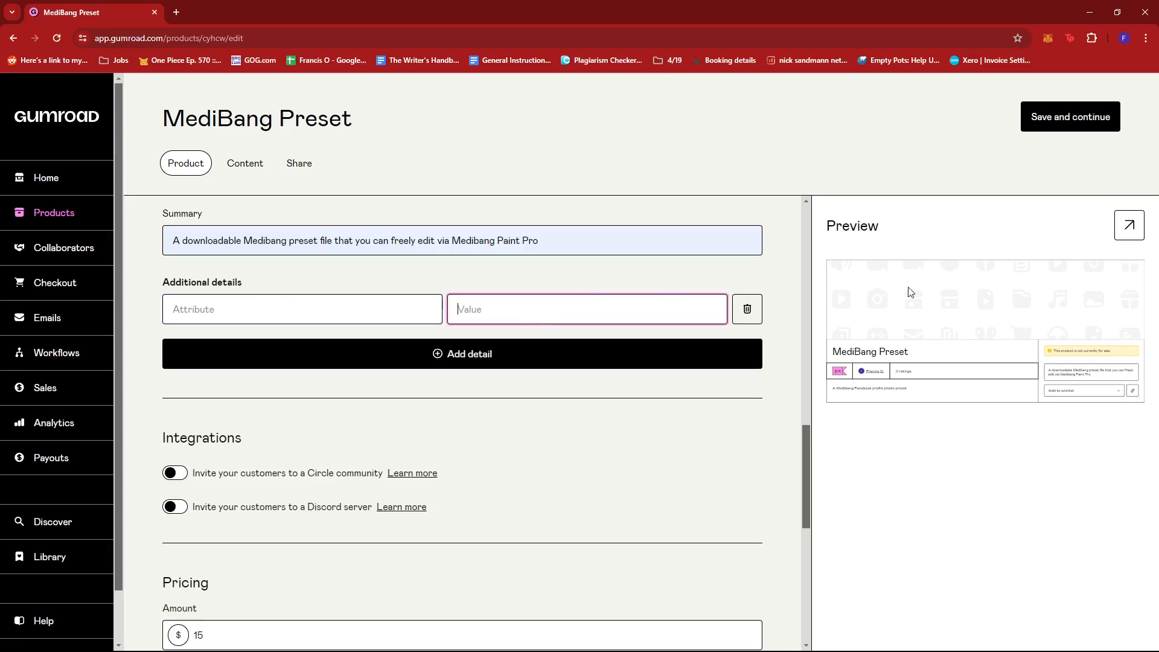
pyautogui.click(750, 310)
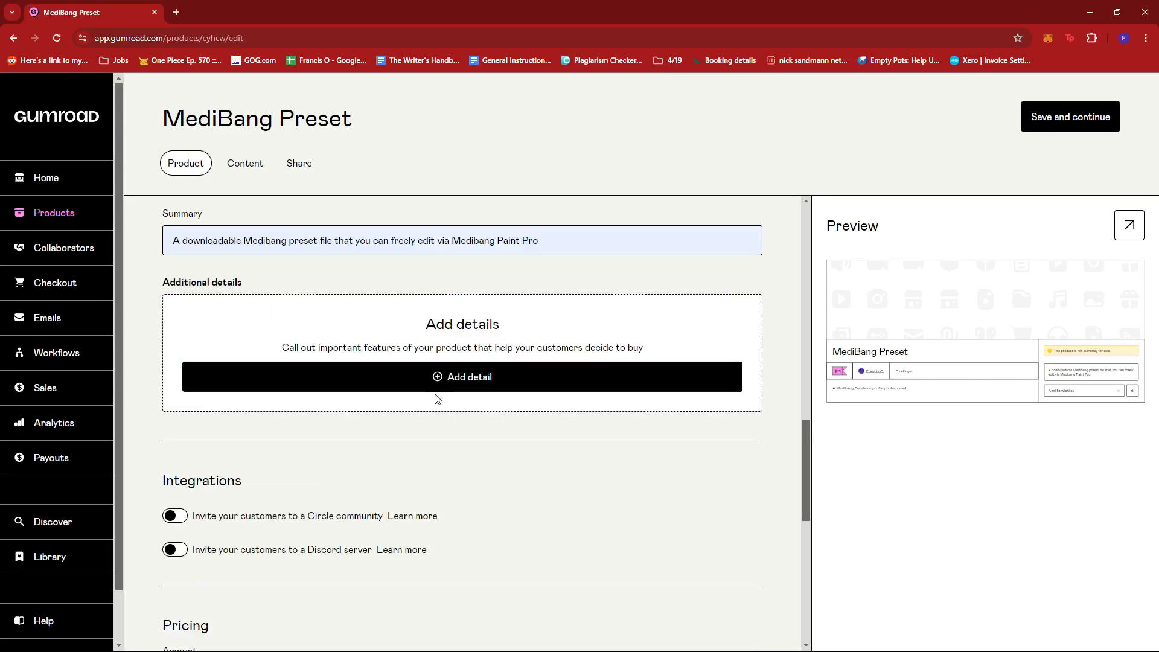
# Enable publicly showing the number of sales on the product page in the product's settings
pyautogui.scroll(-3, 483, 383)
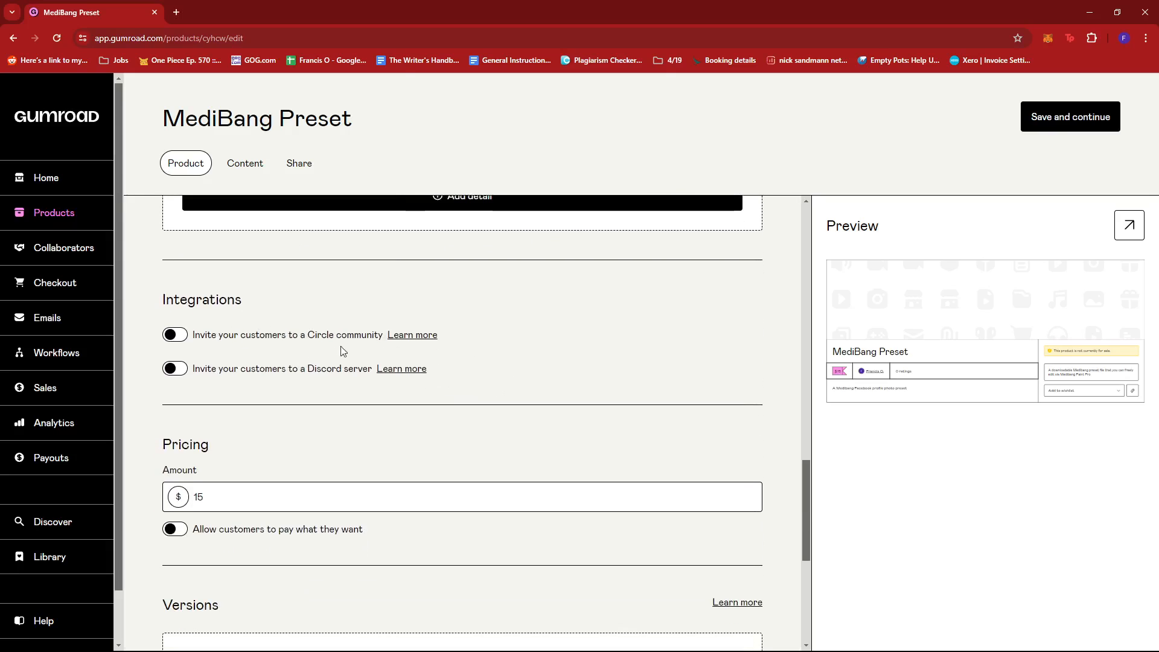
pyautogui.scroll(-1, 357, 368)
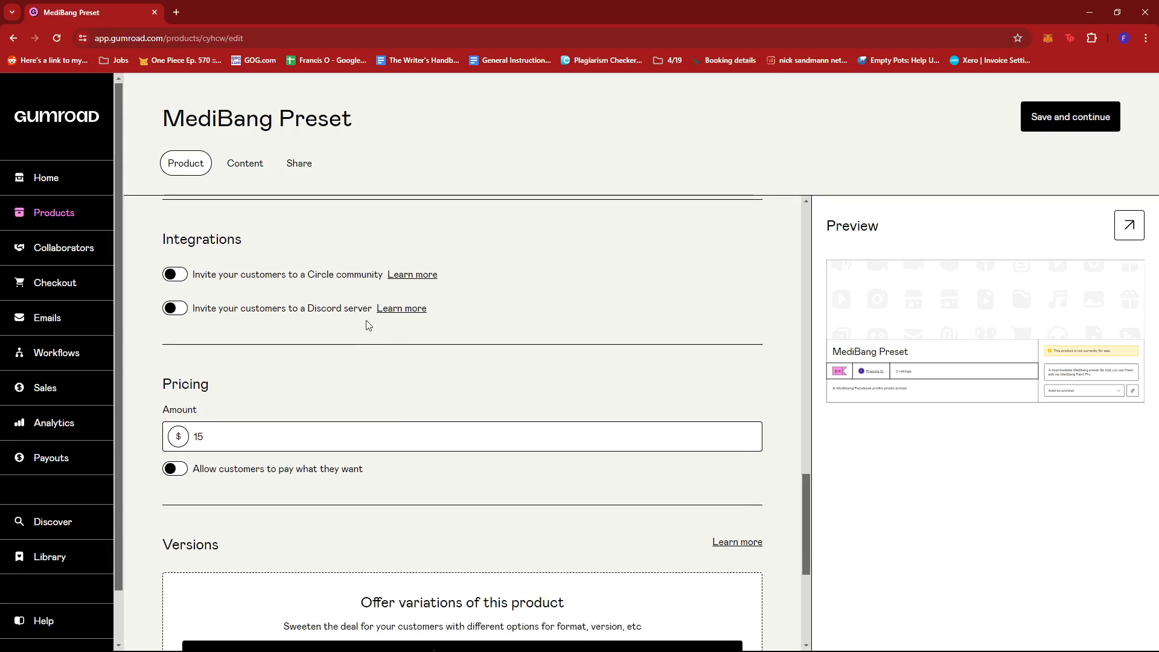
pyautogui.scroll(-2, 459, 326)
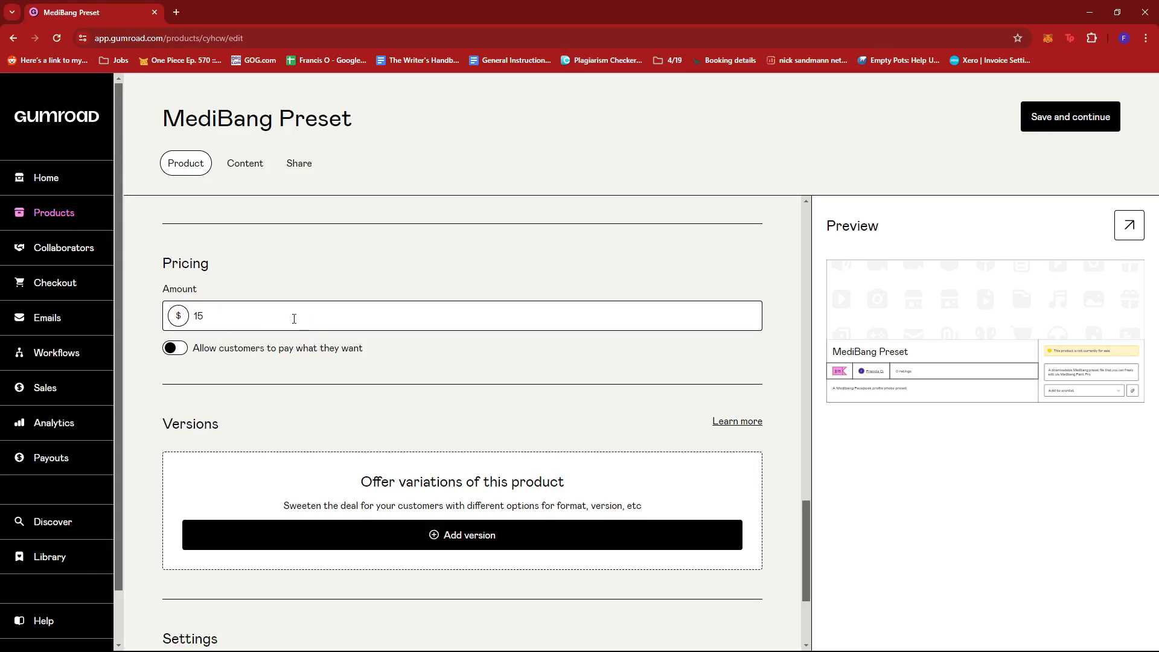
pyautogui.scroll(-1, 357, 342)
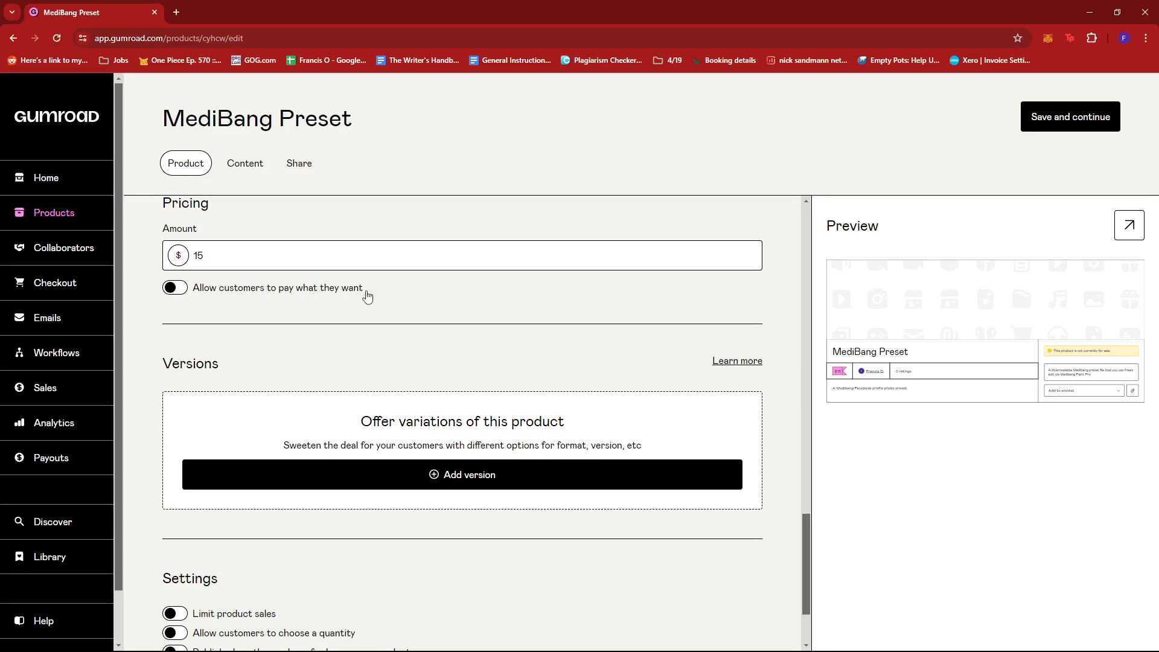
pyautogui.scroll(-1, 419, 302)
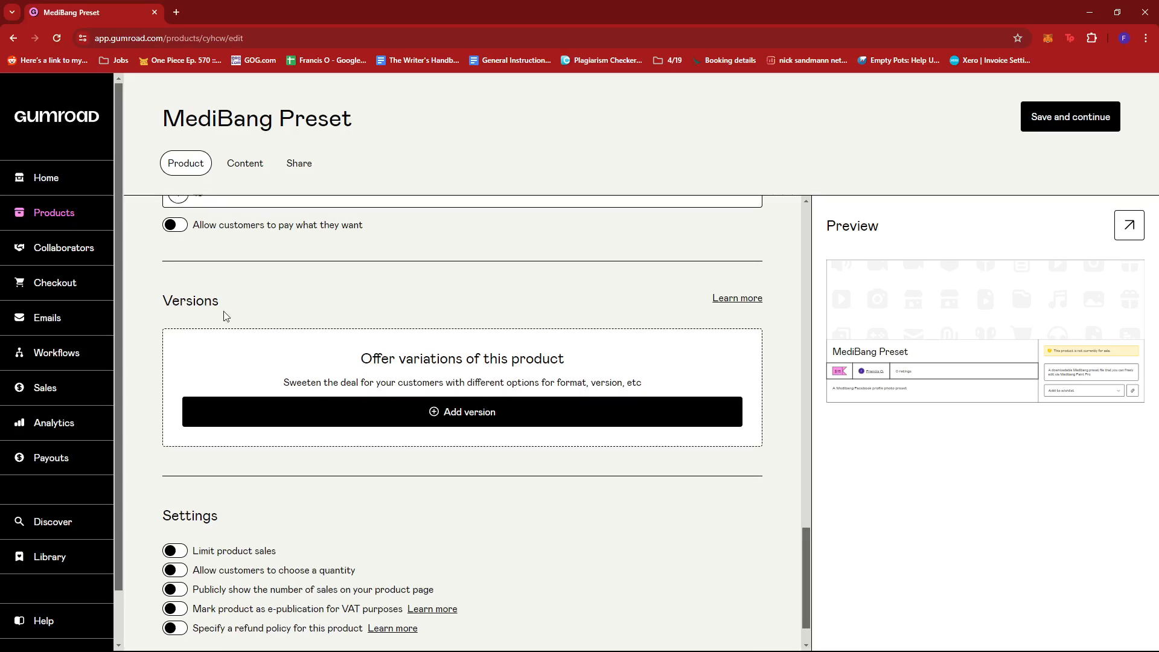
pyautogui.scroll(-1, 223, 316)
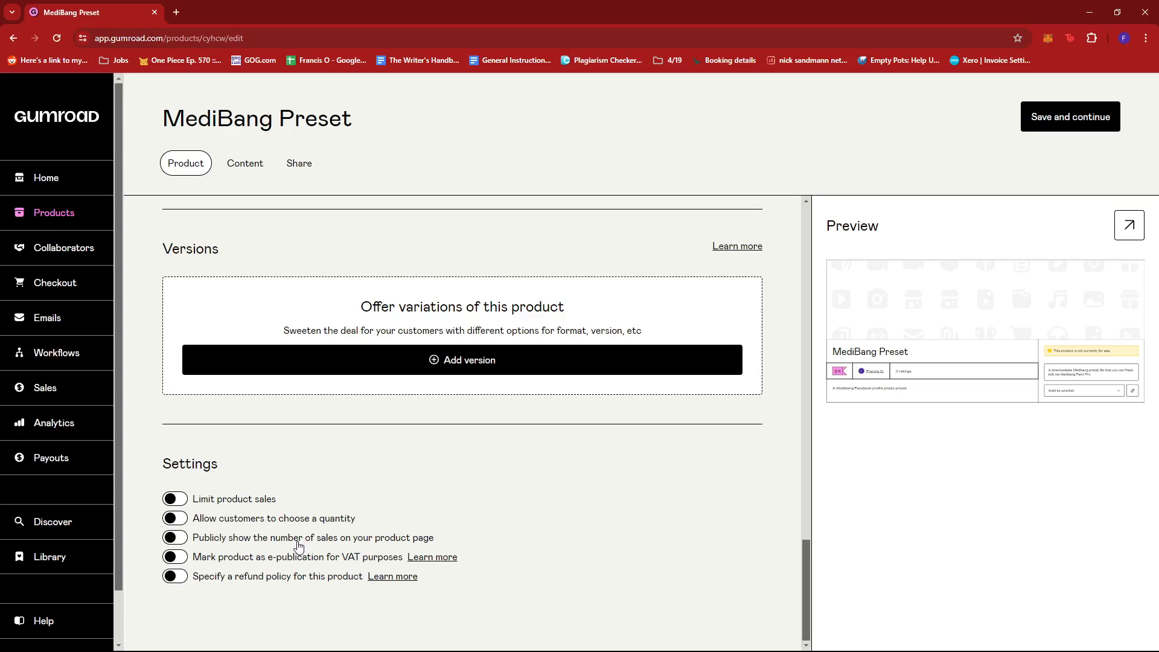
pyautogui.click(171, 539)
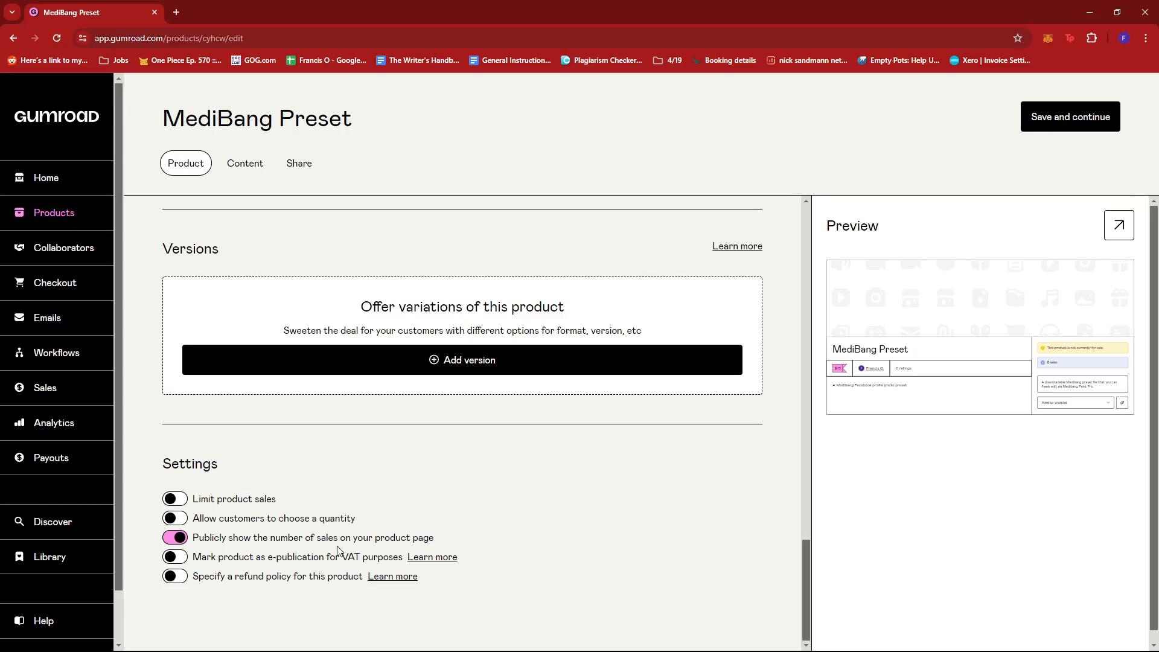
# Review the entered name, description and URL, and save the product details to continue to the content page
pyautogui.scroll(20, 337, 552)
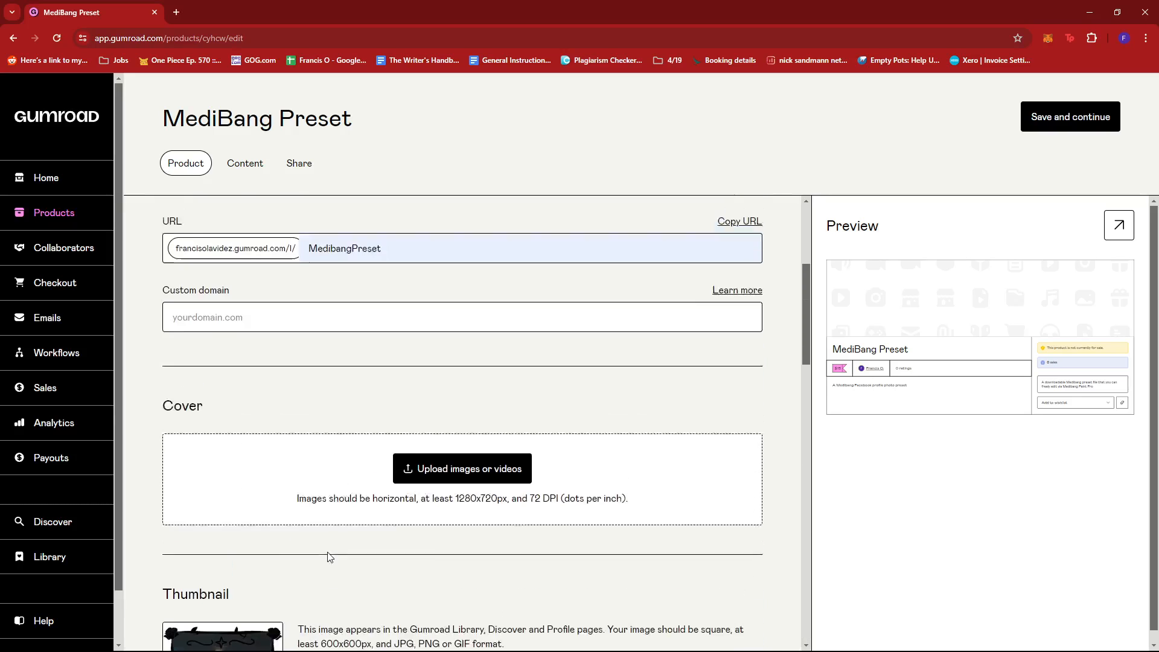
pyautogui.scroll(1, 330, 557)
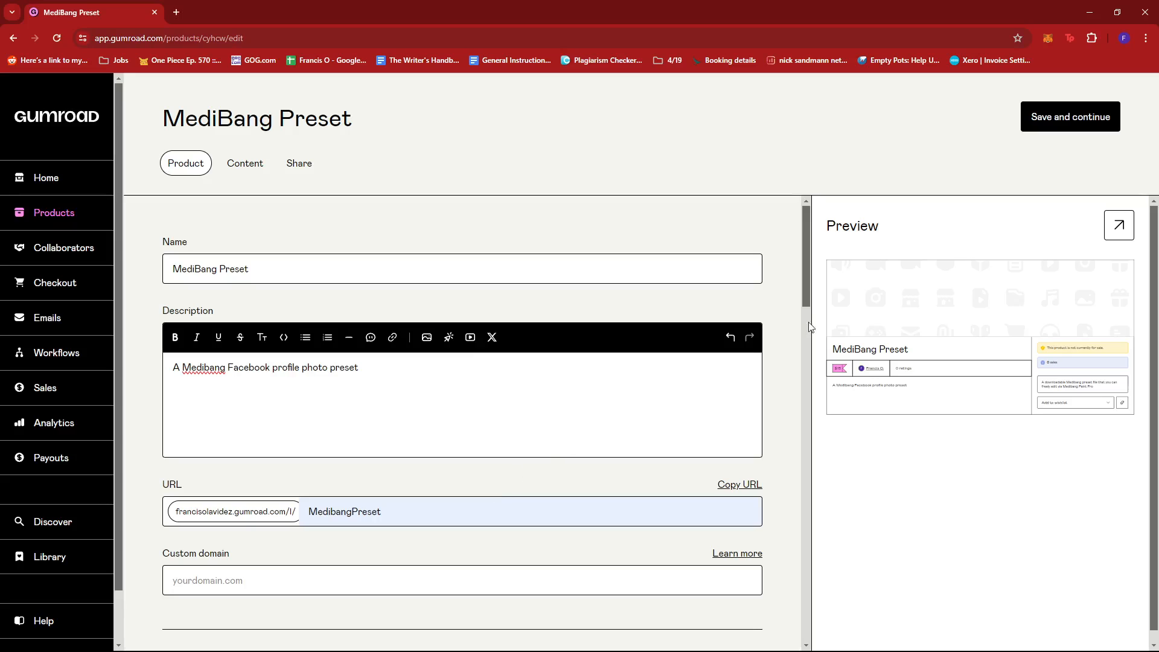
pyautogui.click(1066, 118)
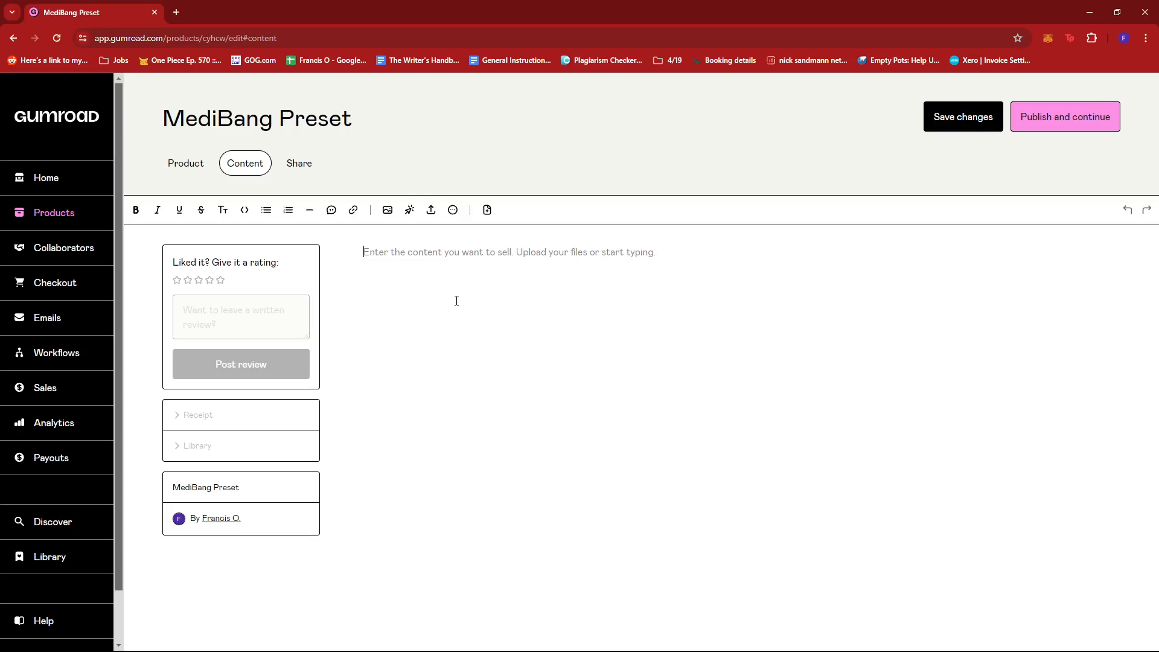
# Upload the Medibang Preset MDP file from the computer as the product's content, and publish the product
pyautogui.click(432, 212)
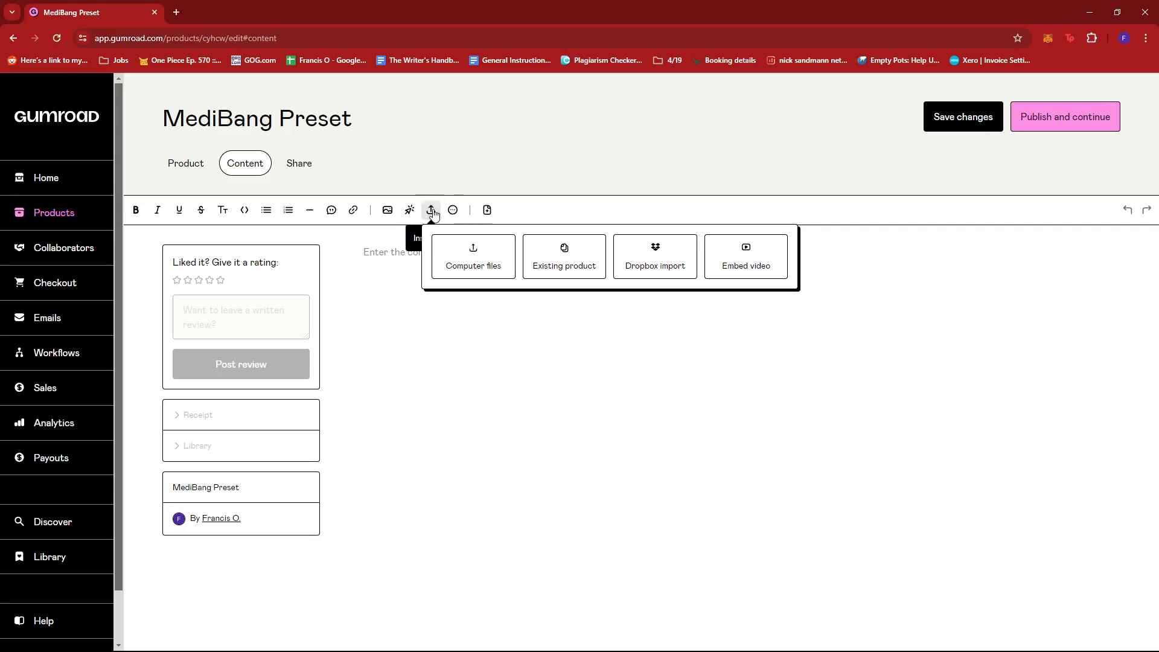
pyautogui.click(477, 266)
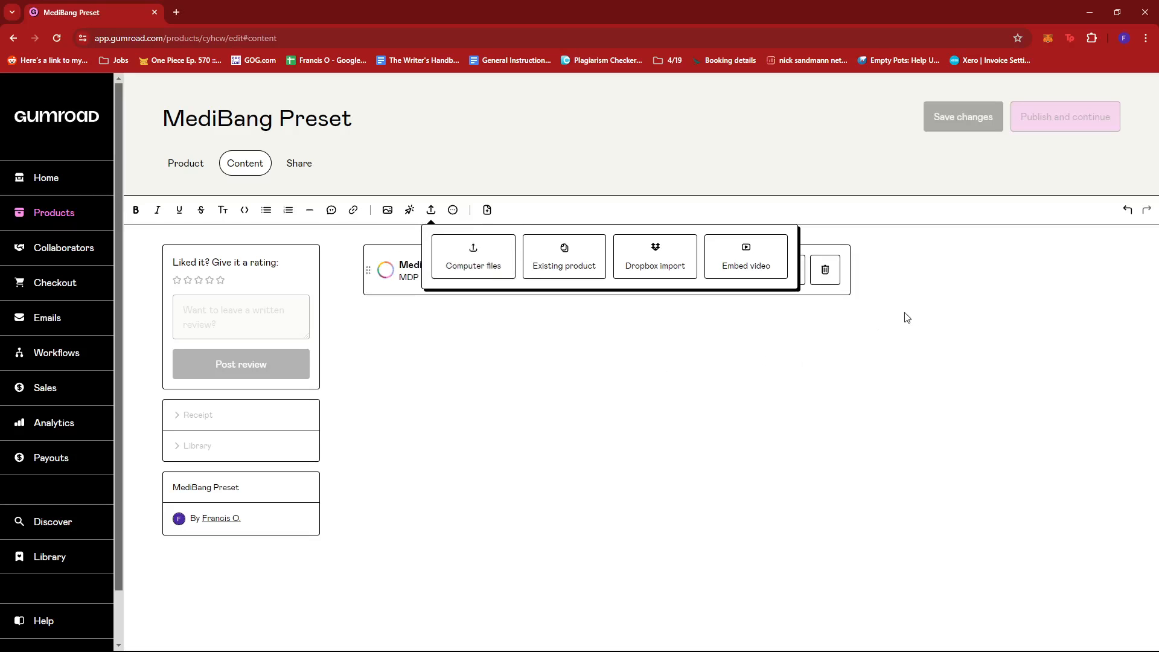
pyautogui.click(877, 377)
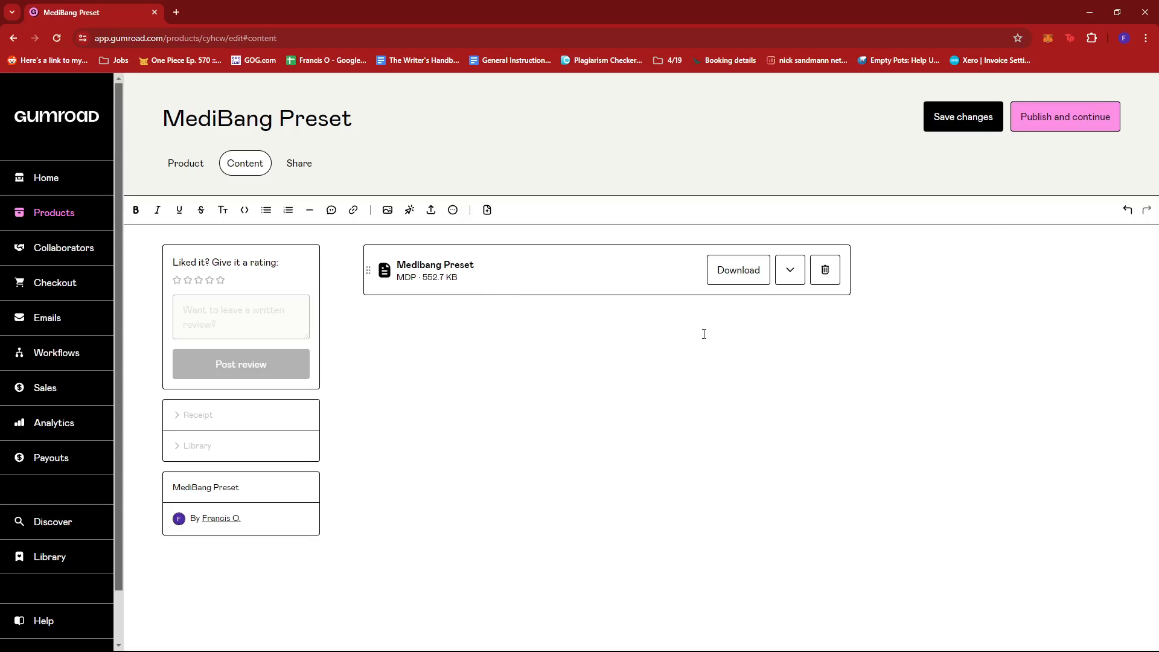
pyautogui.click(1057, 117)
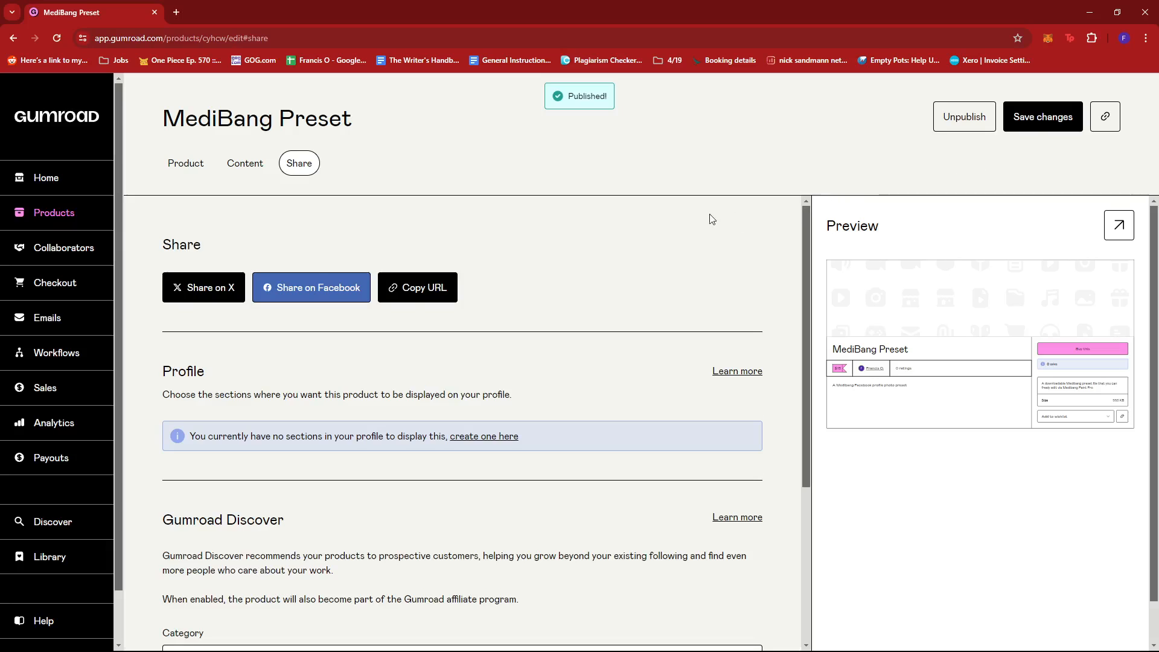
# Examine the published product's share options, profile section, and Gumroad Discover category, tags and rating settings
pyautogui.scroll(-2, 712, 219)
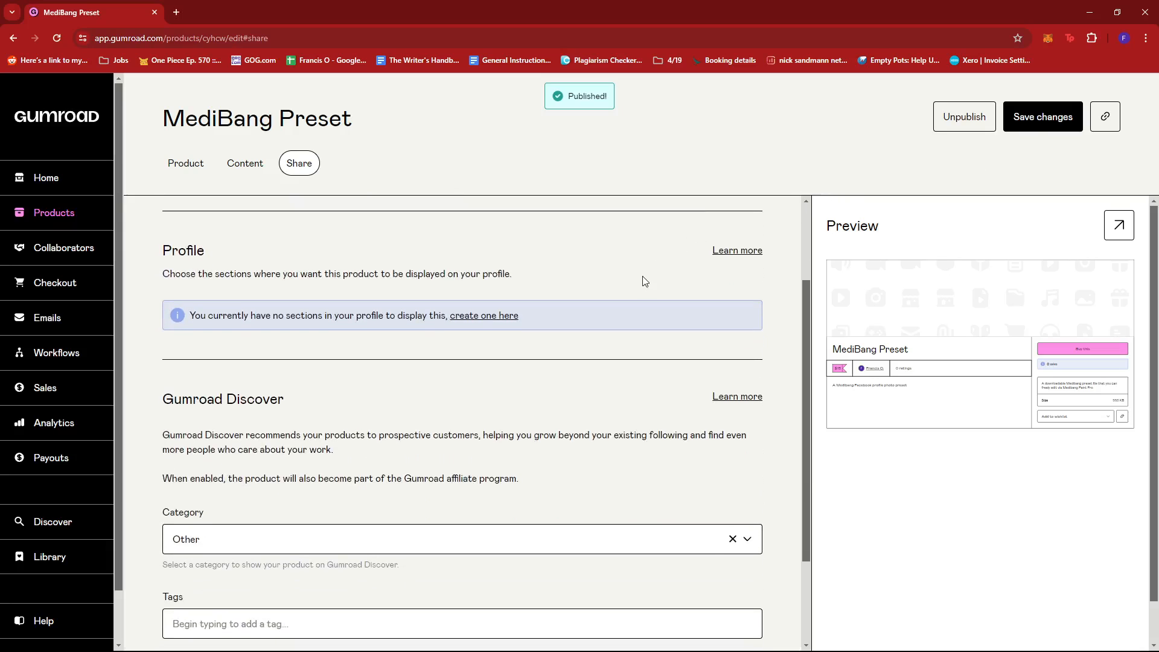
pyautogui.scroll(-2, 651, 277)
pyautogui.scroll(4, 655, 283)
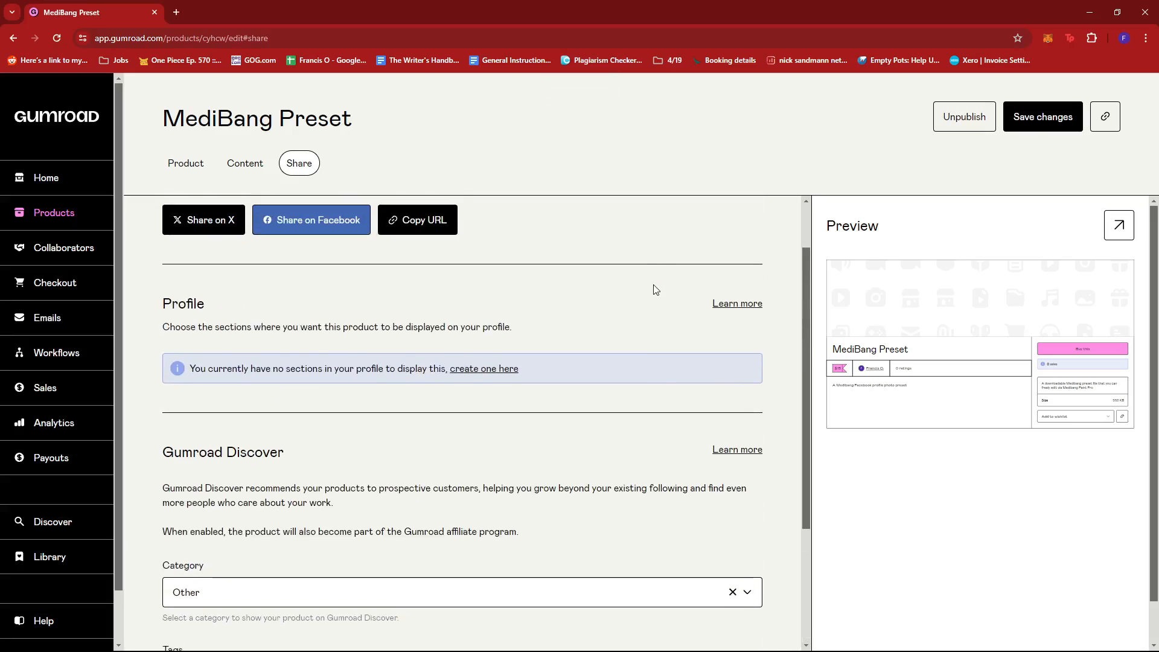
pyautogui.scroll(-4, 655, 275)
pyautogui.click(674, 413)
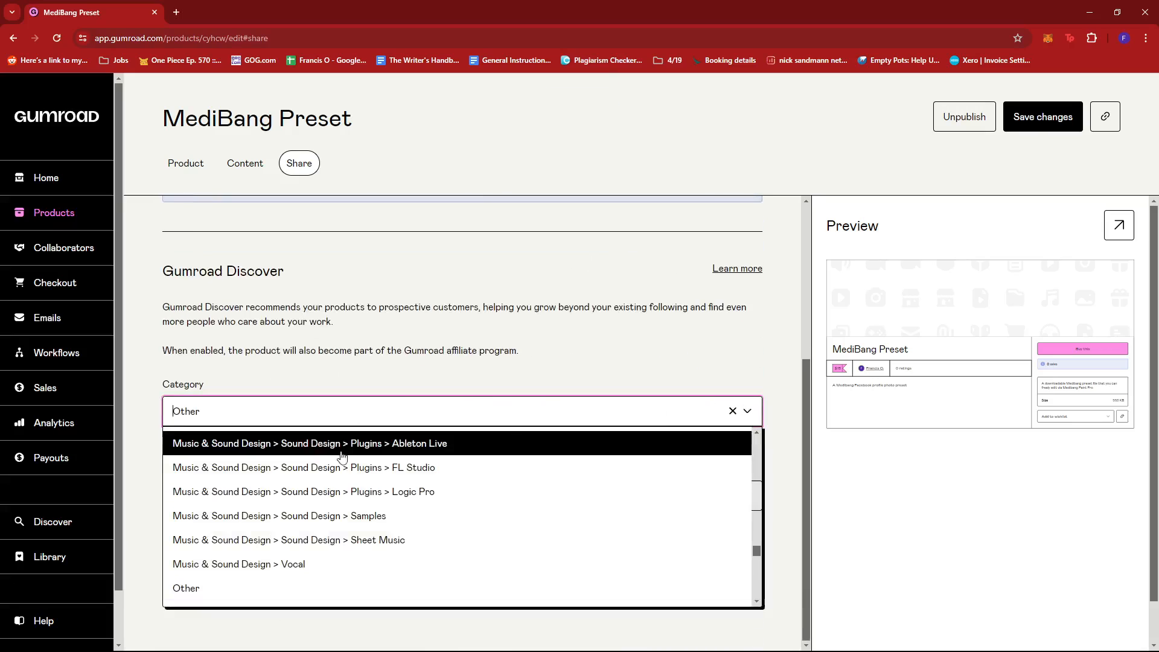
pyautogui.click(289, 413)
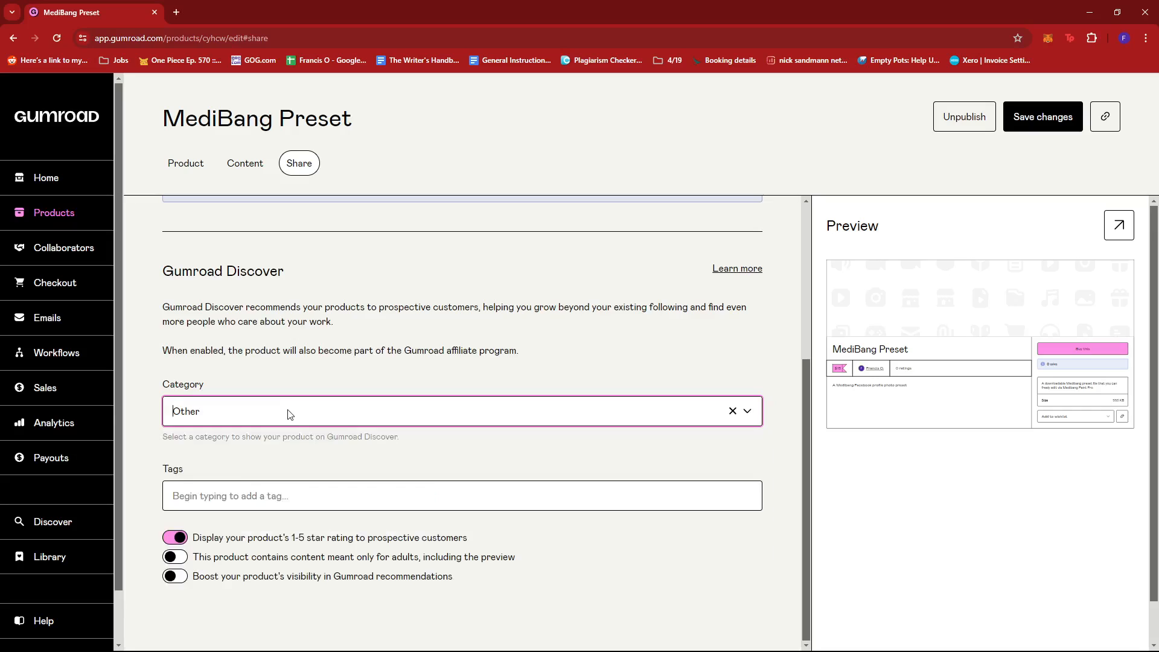
pyautogui.click(269, 492)
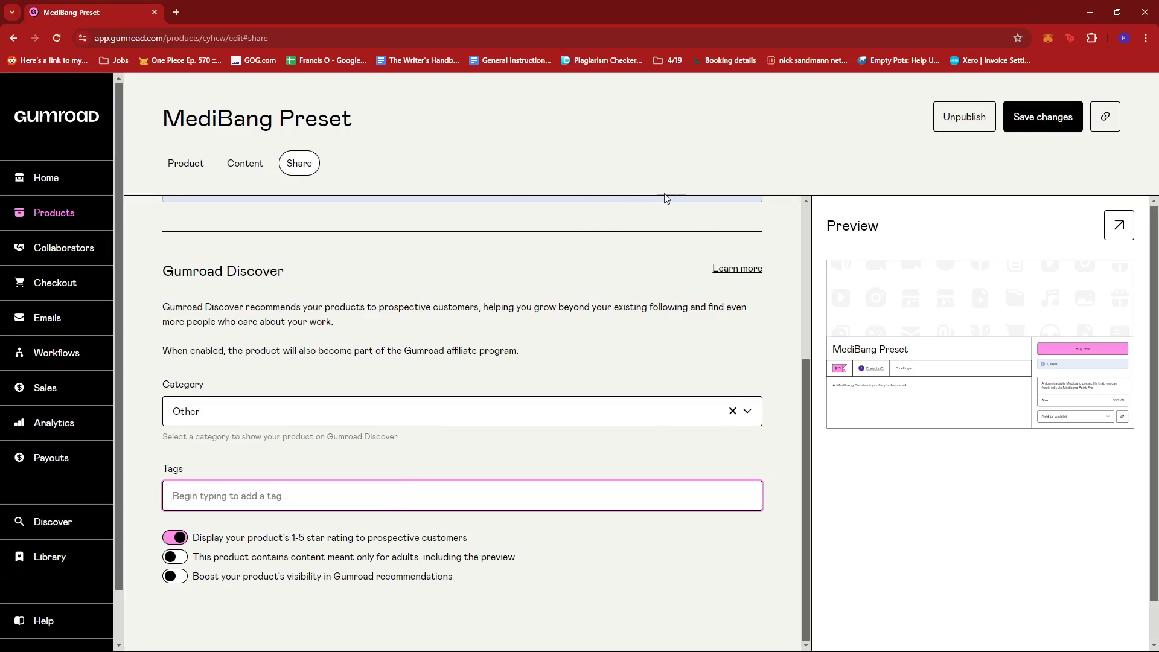
pyautogui.click(676, 159)
pyautogui.scroll(4, 787, 272)
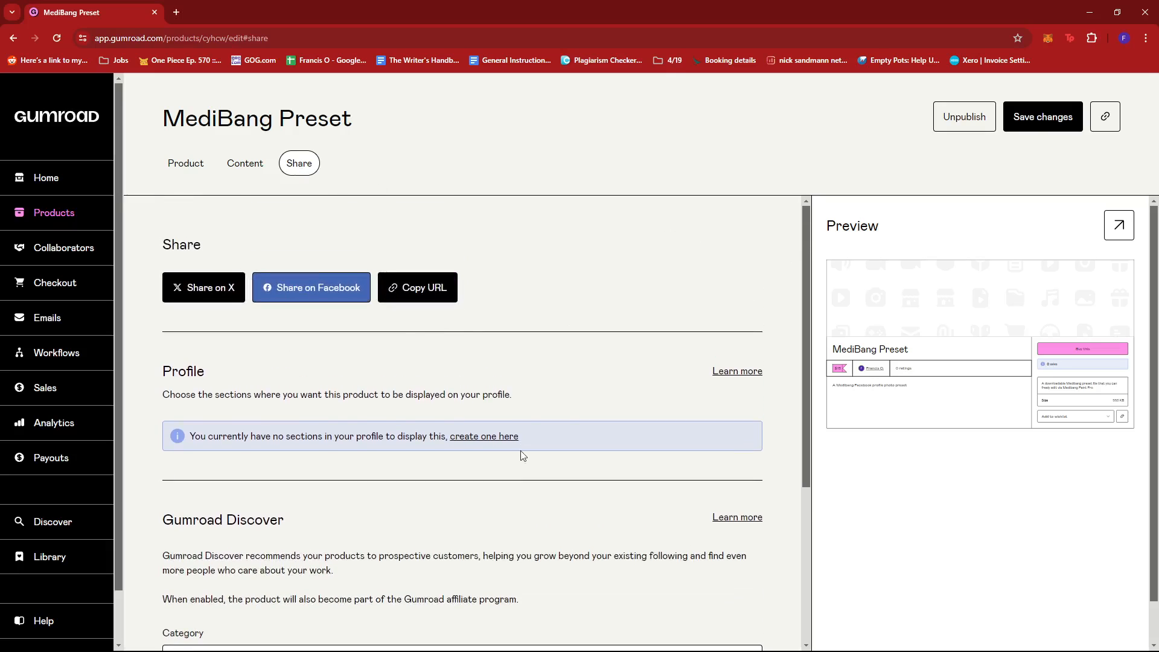
# Open the full preview of the published product page and check its listing details, including the file size
pyautogui.click(1117, 226)
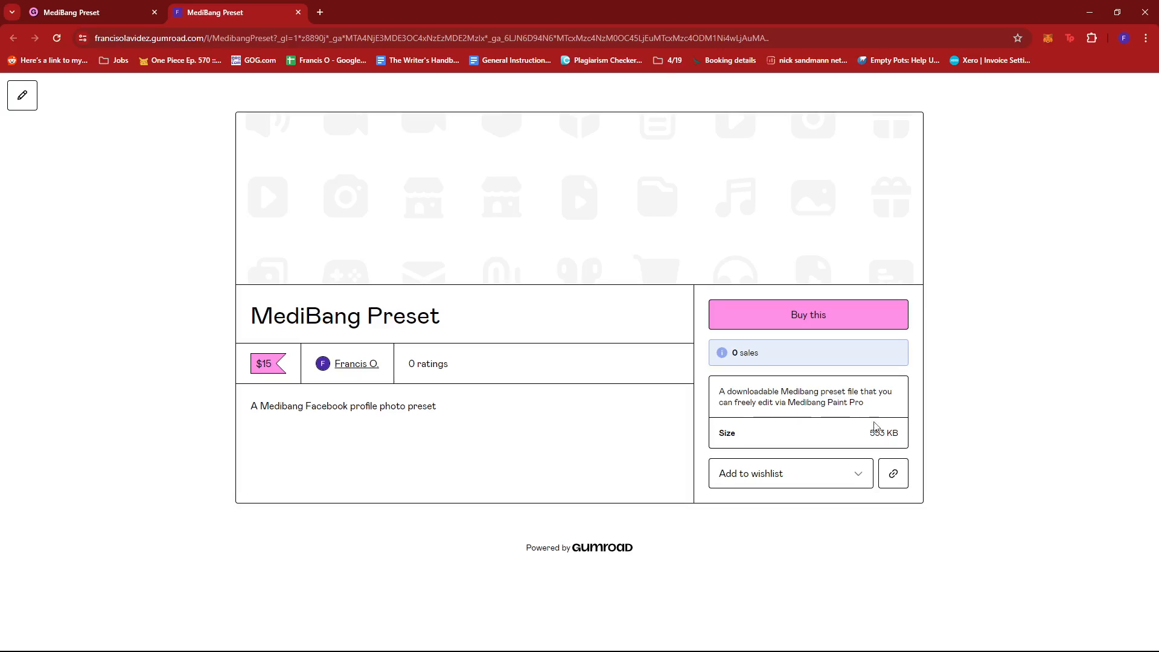
pyautogui.moveTo(906, 437); pyautogui.dragTo(850, 440)
pyautogui.click(952, 435)
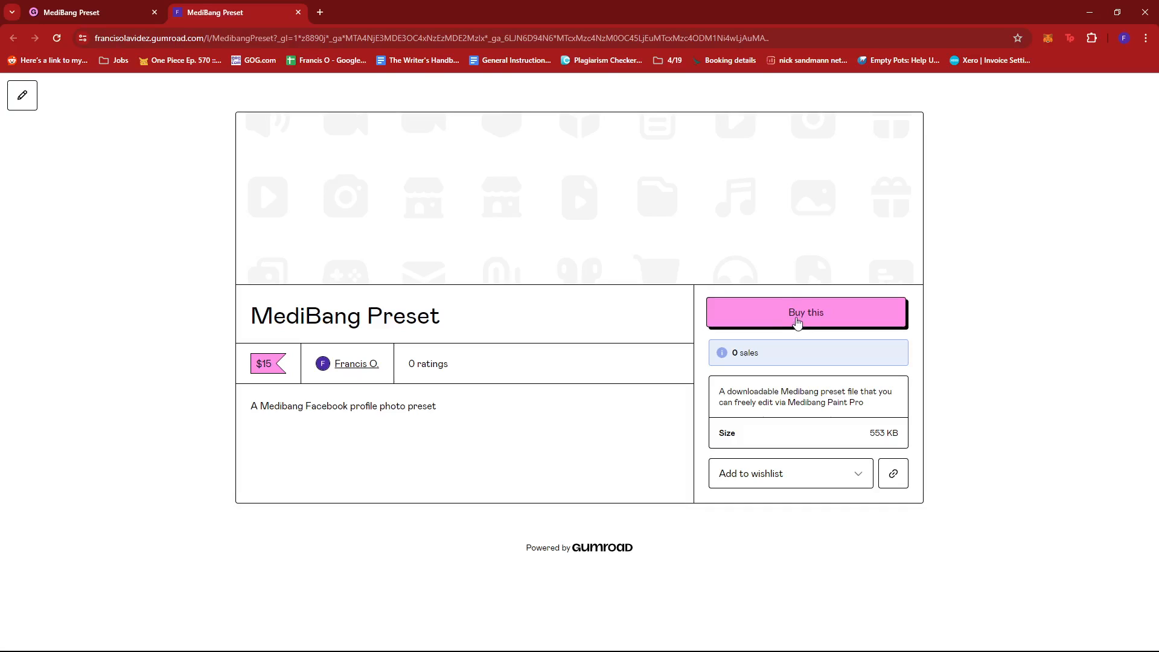
# Proceed to buy the product and review the checkout page's order summary, contact information and payment option
pyautogui.click(791, 324)
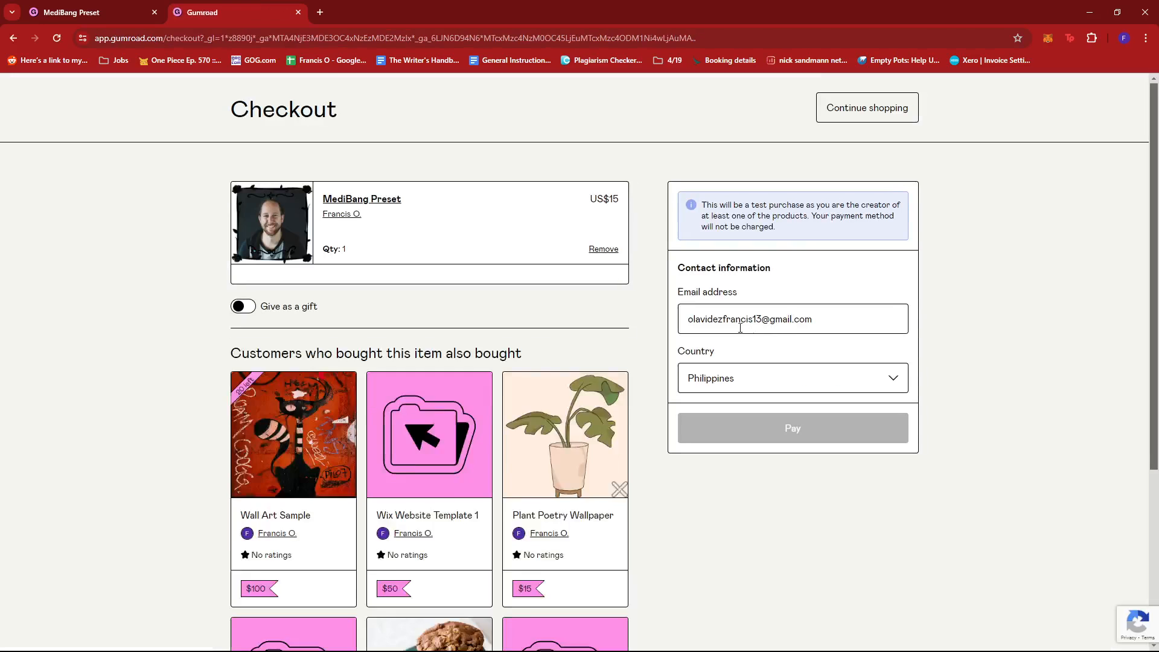
pyautogui.scroll(-3, 785, 338)
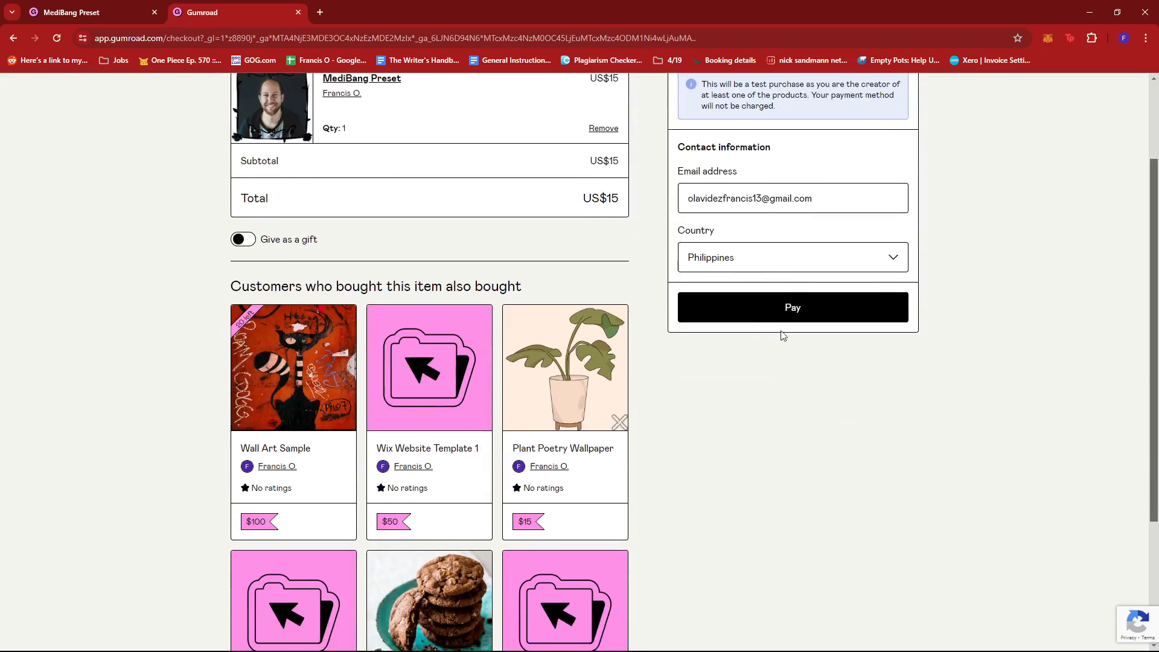
pyautogui.scroll(3, 725, 362)
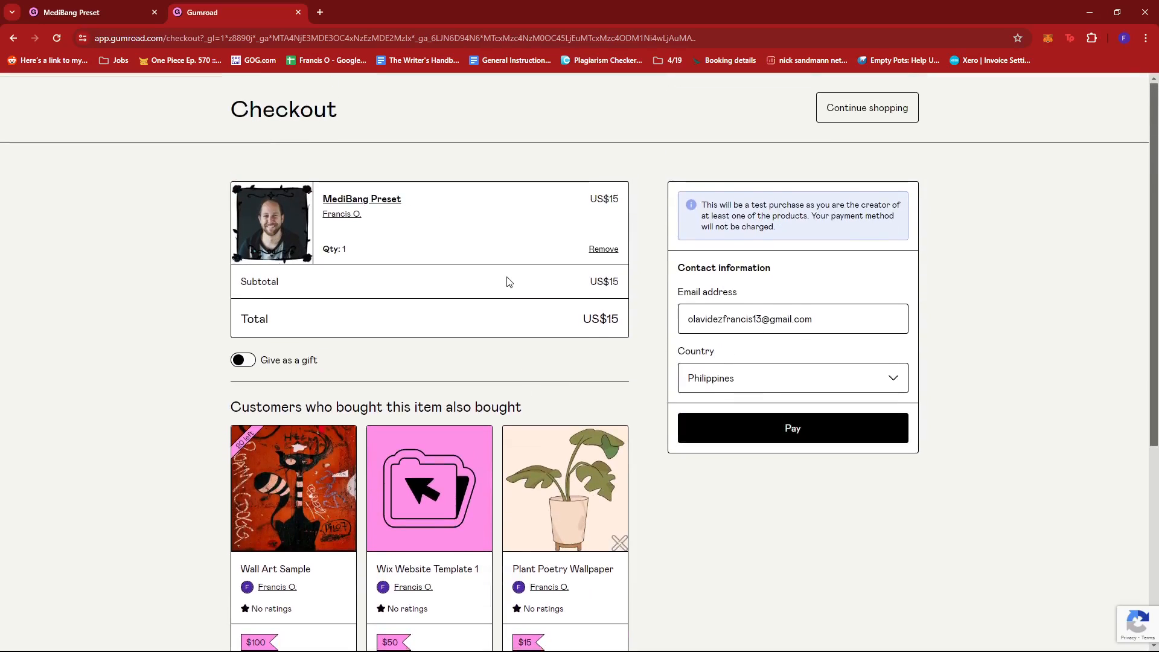